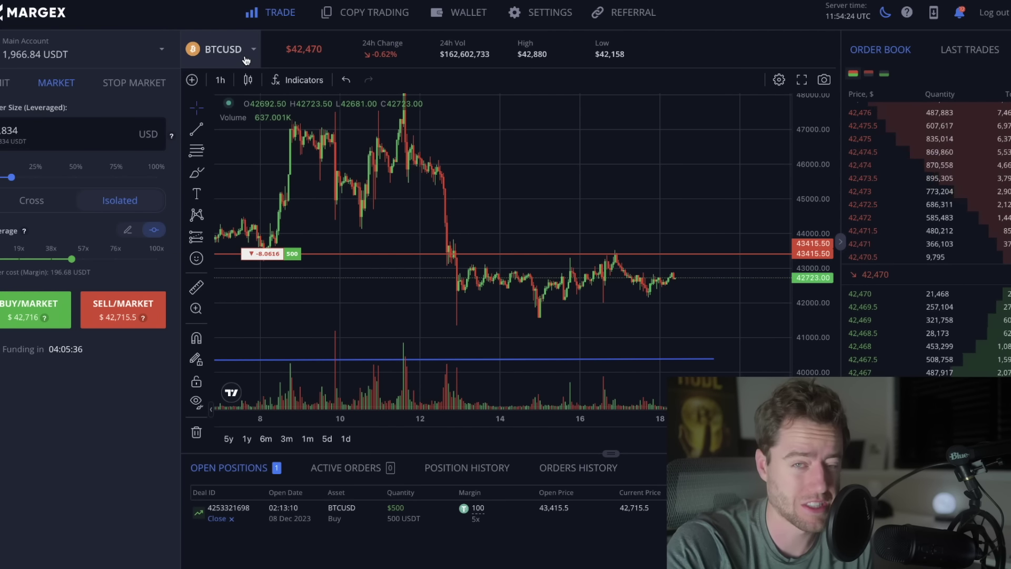
Step: Look through the full list of tradable assets to its end and return to the BTCUSD chart
click(245, 60)
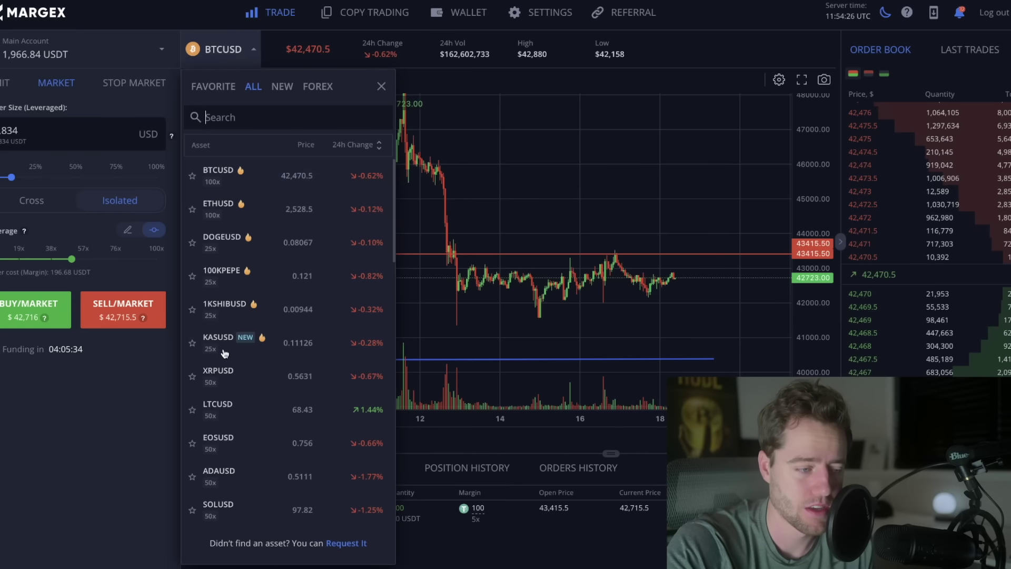
scroll(225, 353, down, 3)
scroll(300, 379, down, 10)
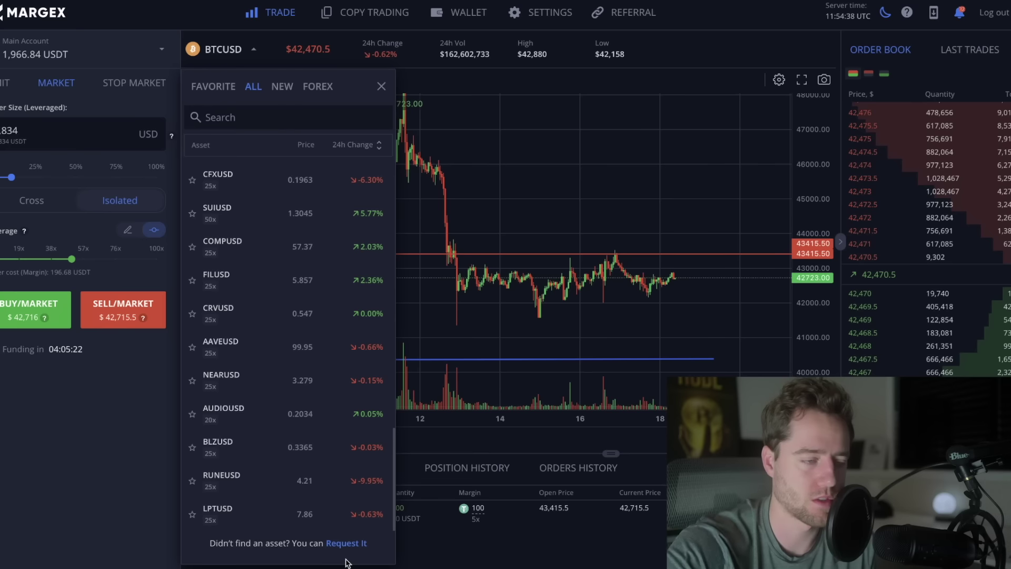
click(385, 86)
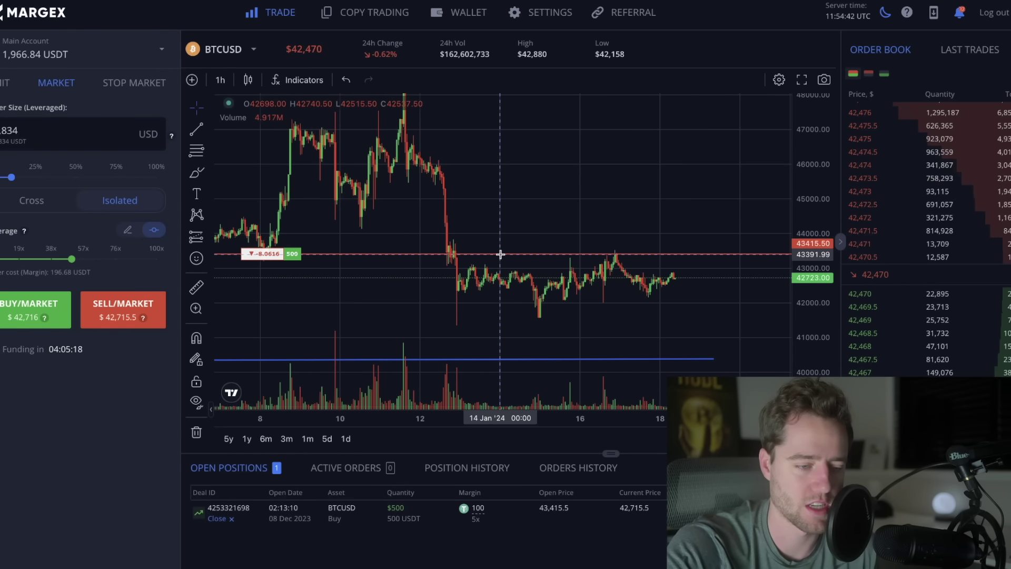
drag(500, 254, 439, 199)
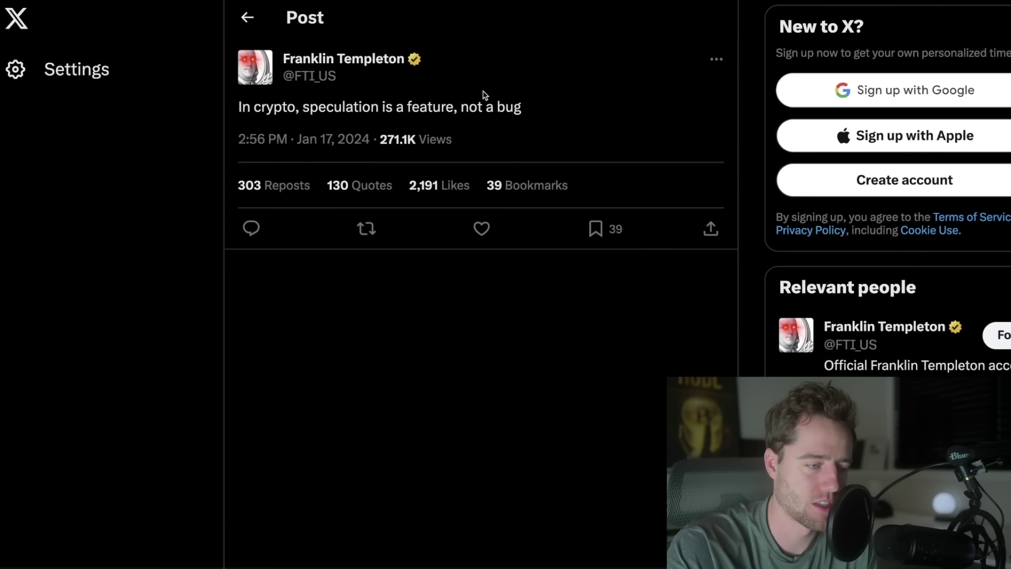
Step: Read Franklin Templeton's posts on crypto speculation and Solana, highlighting the state-machine passage and "Meme coins"
drag(279, 111, 476, 121)
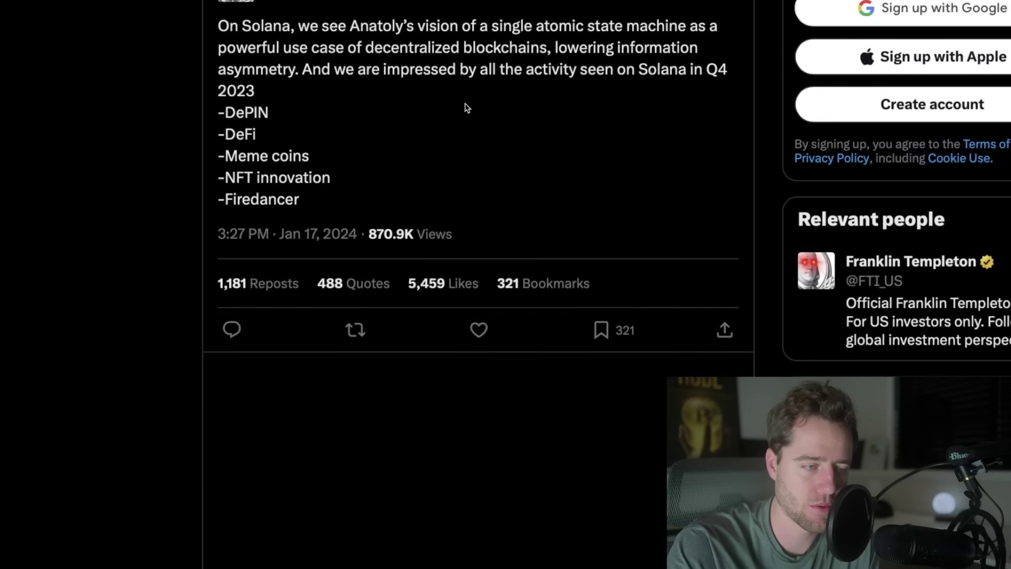
drag(429, 52, 479, 84)
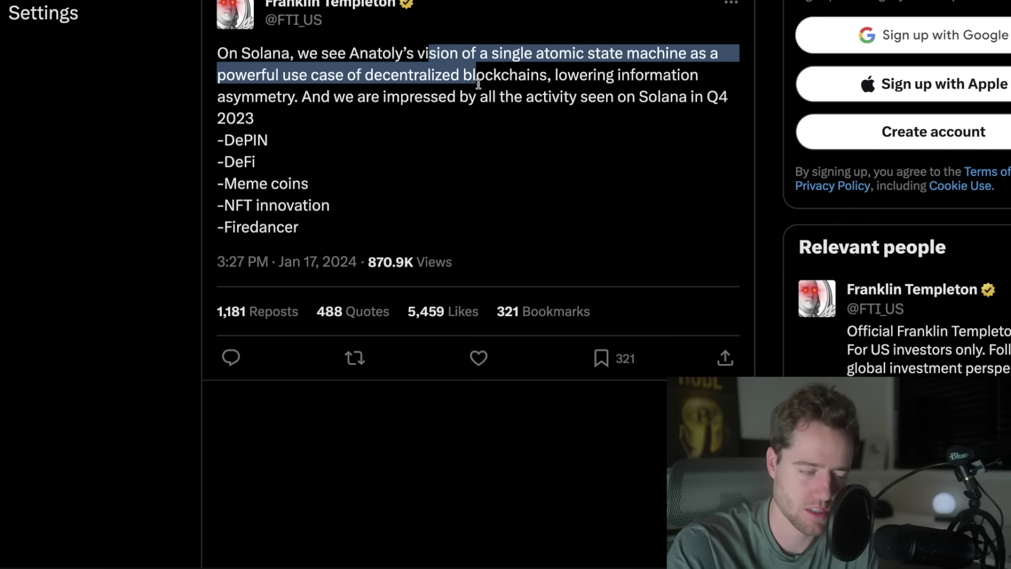
drag(223, 185, 314, 189)
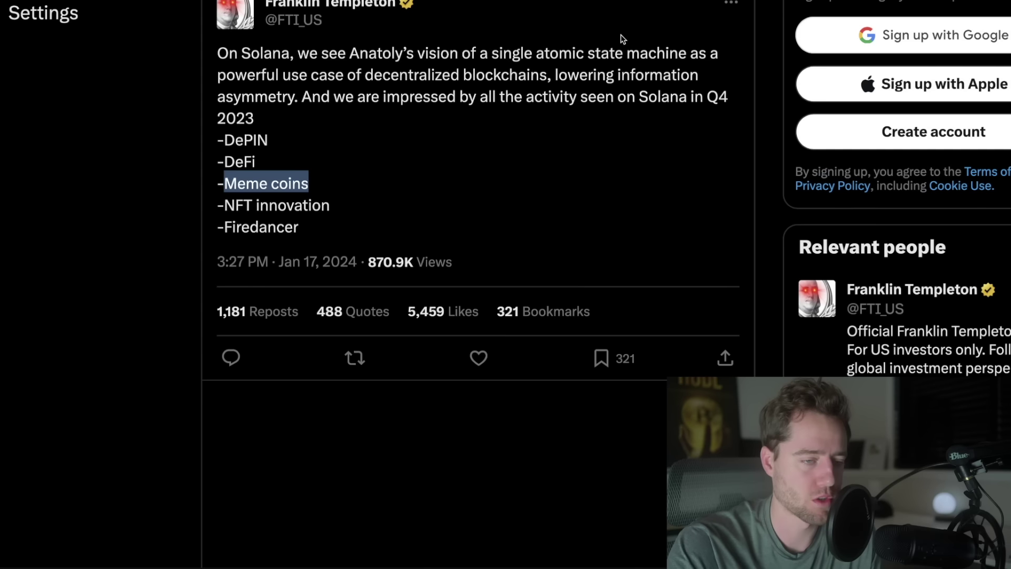
Step: Switch to the CoinDesk article on the Avalanche Foundation's meme coin purchases and read it, highlighting its headline and the quote below
mouse_move(743, 1)
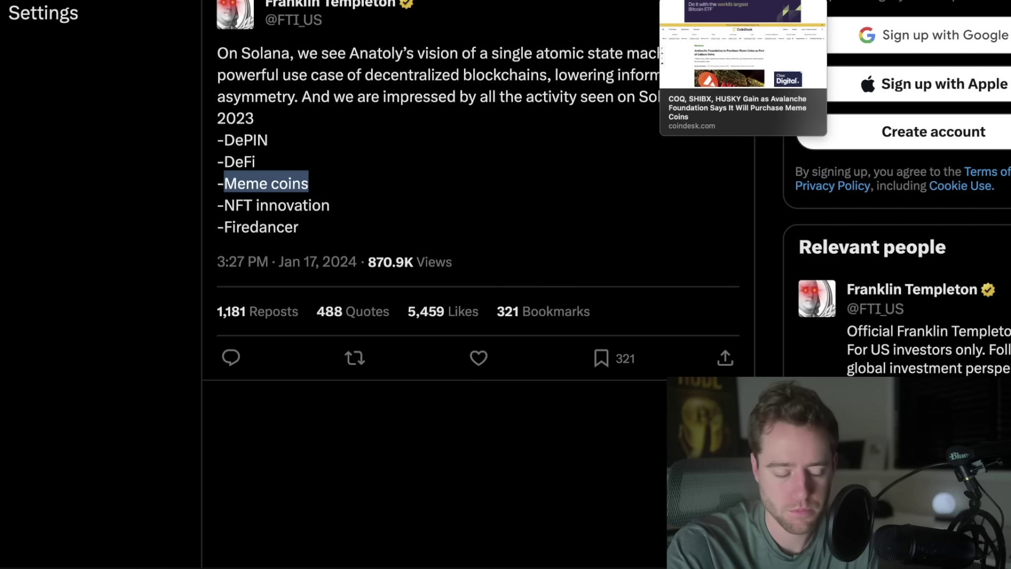
click(743, 1)
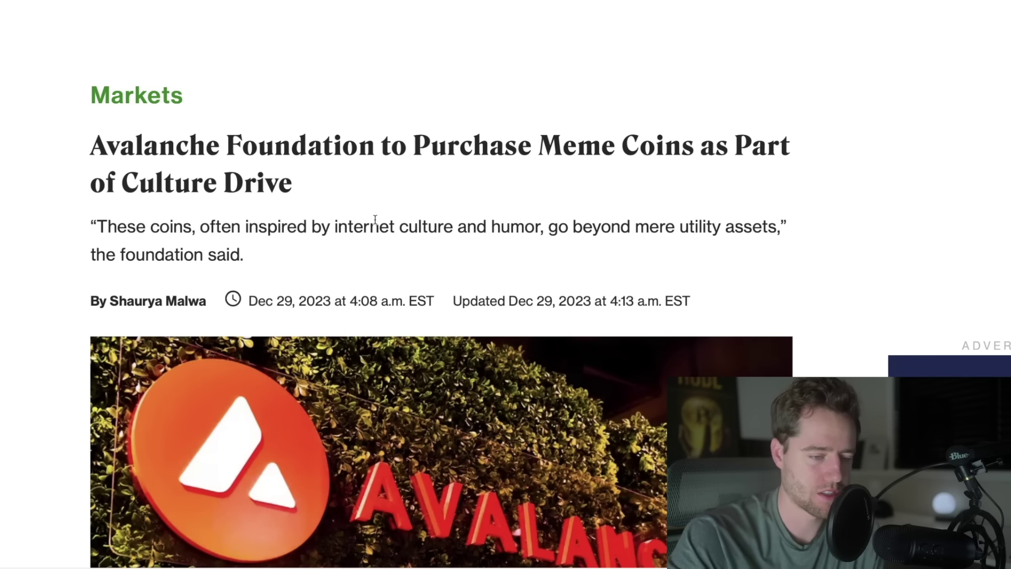
scroll(372, 219, down, 1)
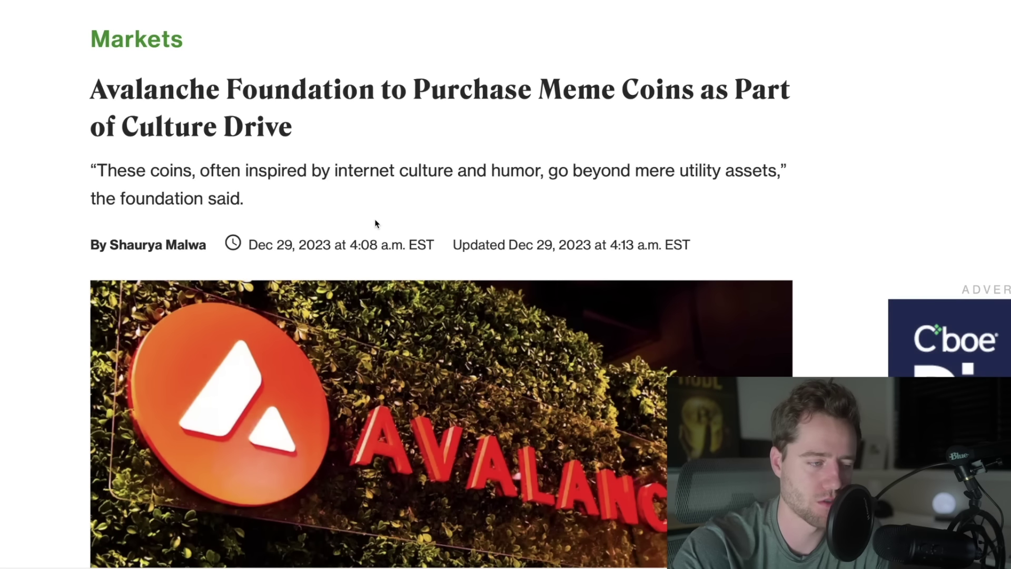
drag(337, 124, 292, 85)
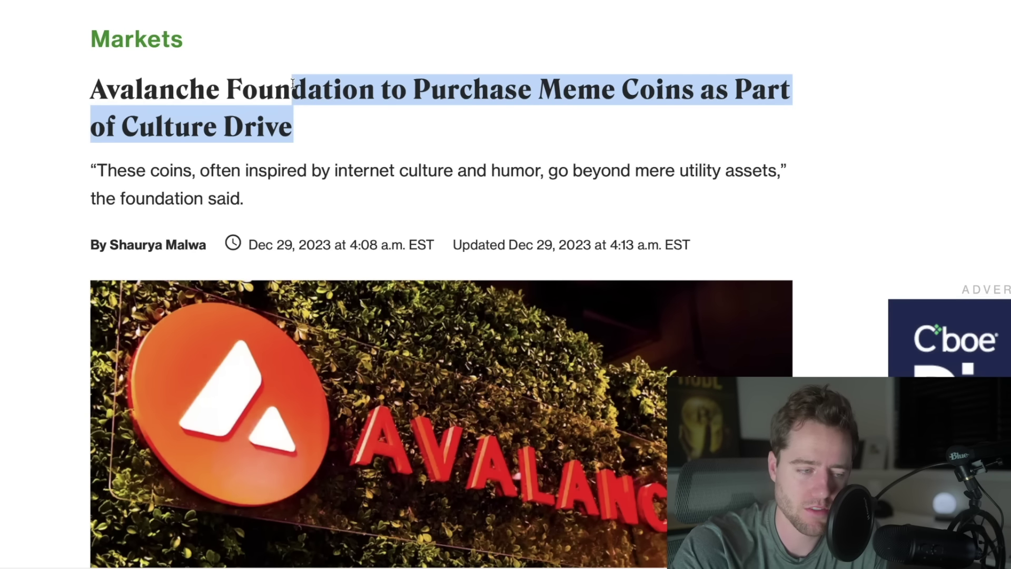
scroll(376, 156, down, 1)
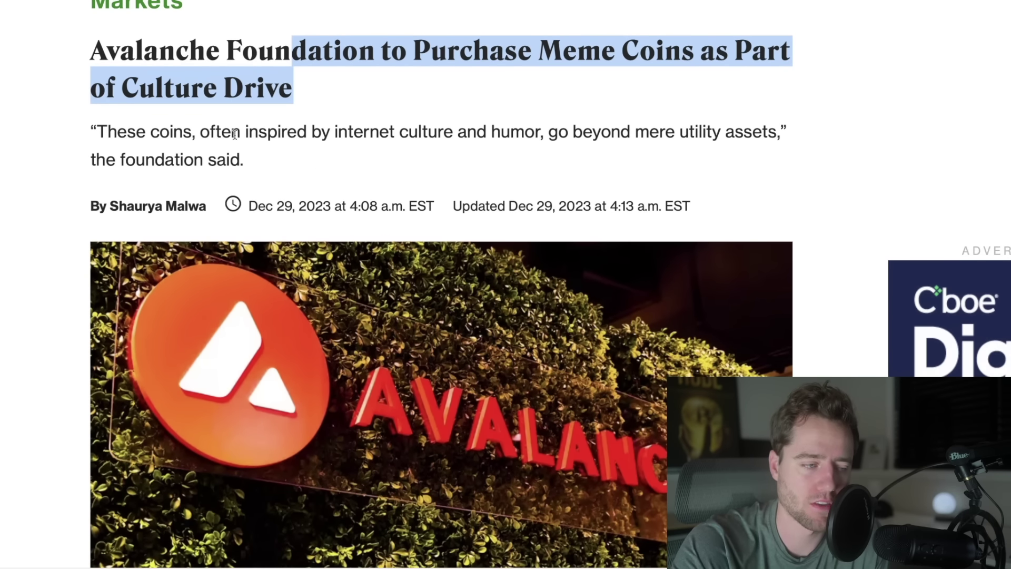
scroll(261, 145, down, 1)
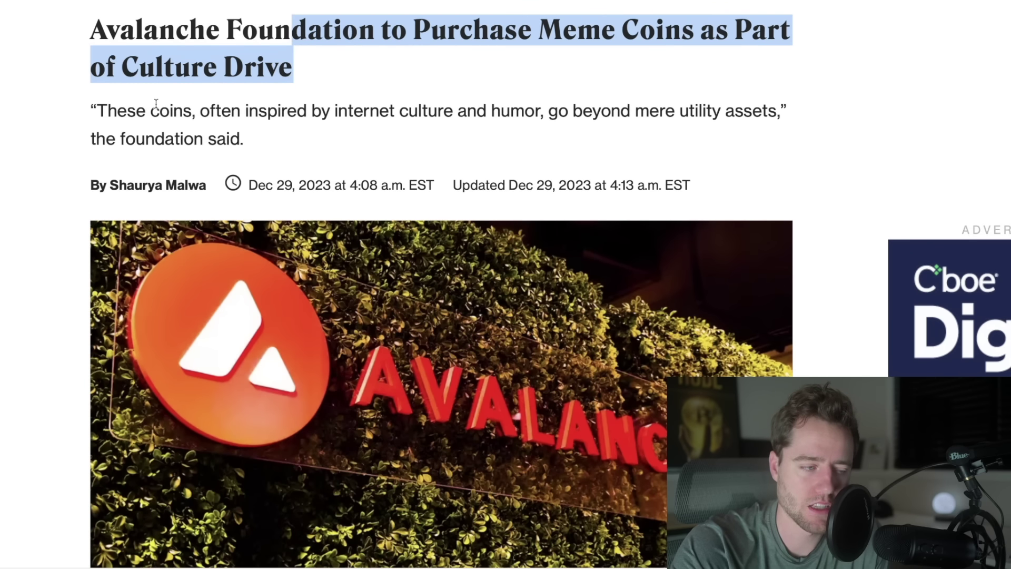
drag(158, 111, 551, 120)
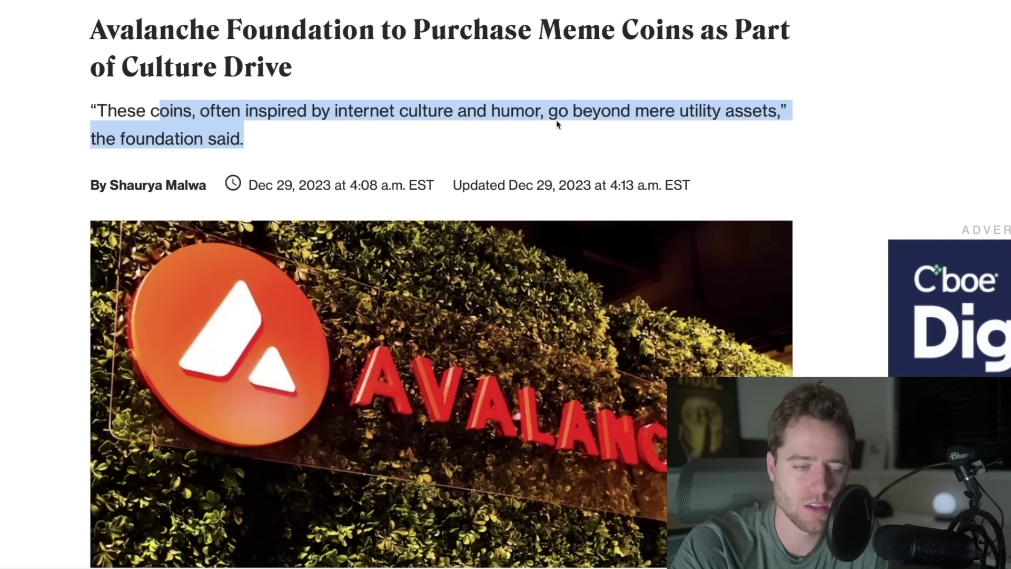
scroll(538, 179, down, 4)
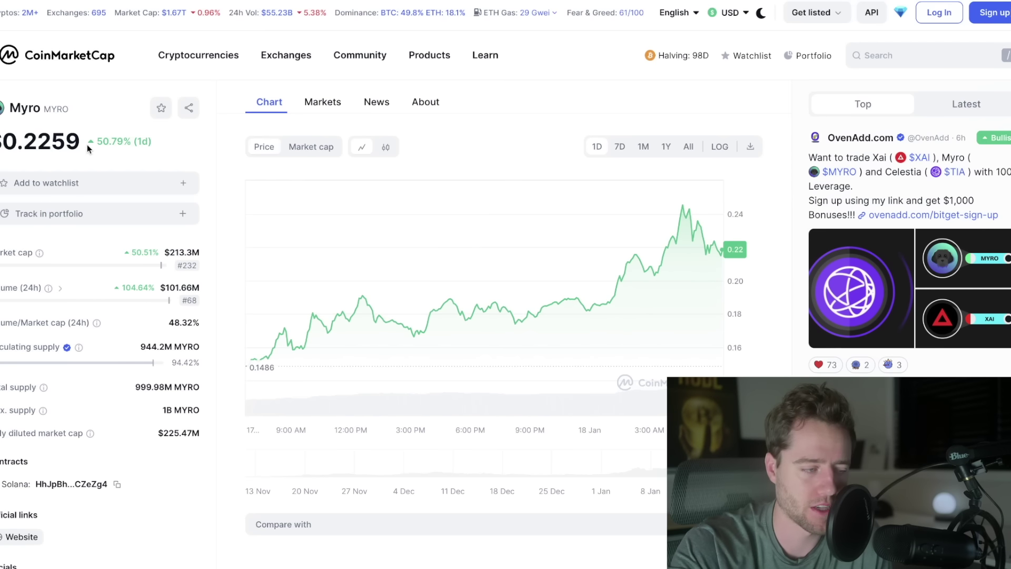
Step: Examine Myro's price, market cap and percentage gain on CoinMarketCap, viewing its chart over 7 days and 1 month
drag(88, 148, 0, 144)
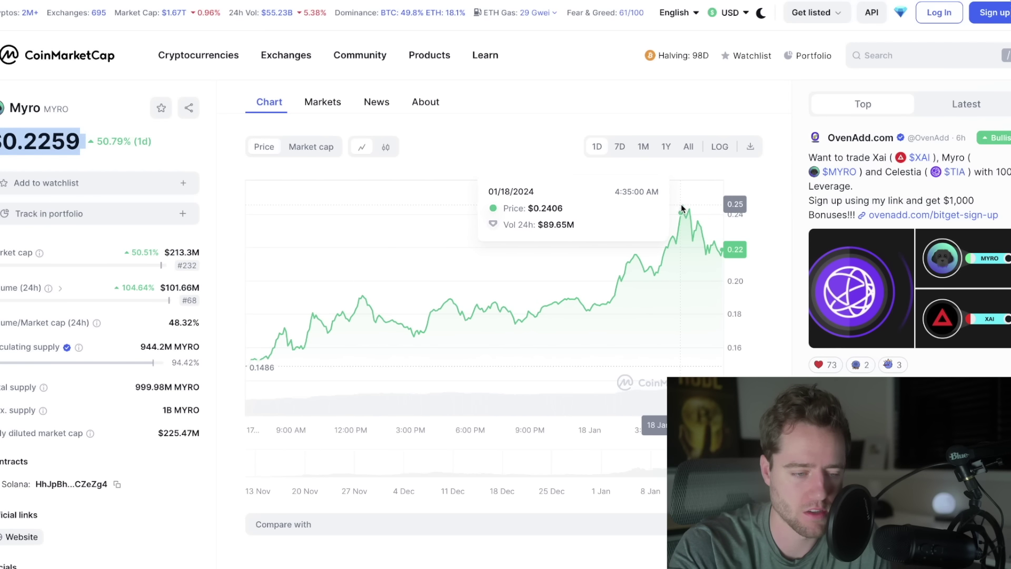
click(622, 148)
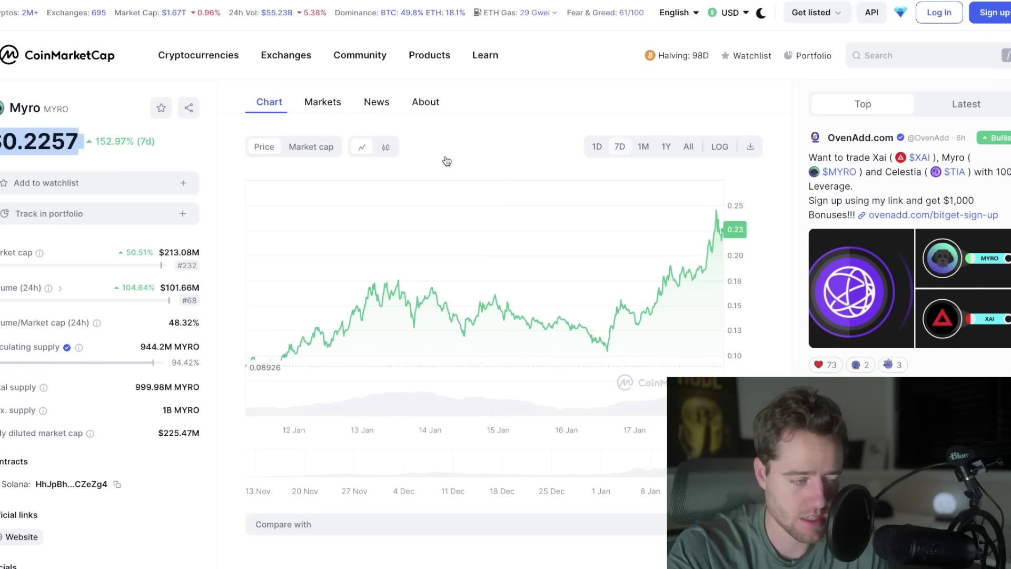
click(644, 147)
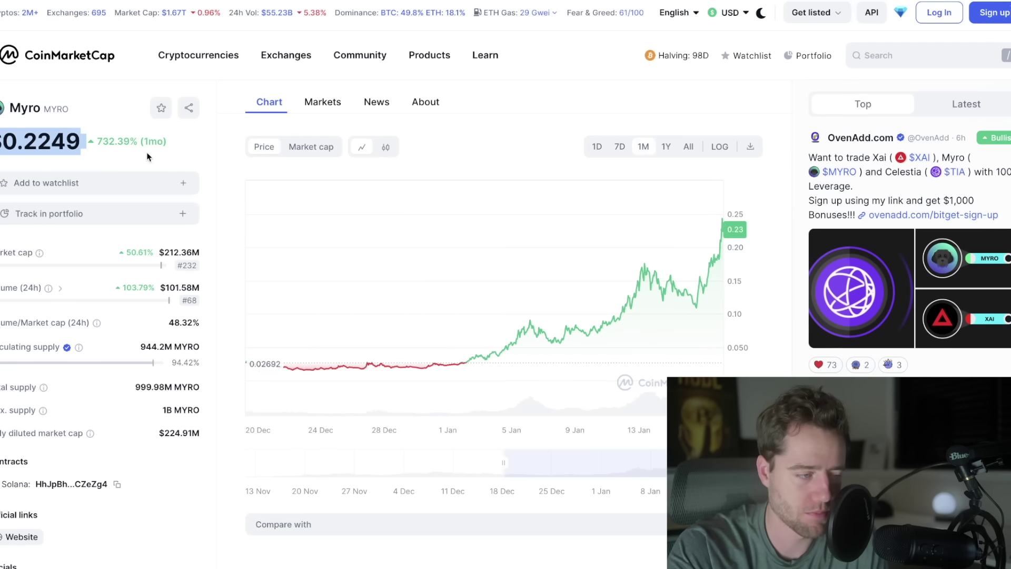
drag(124, 142, 106, 143)
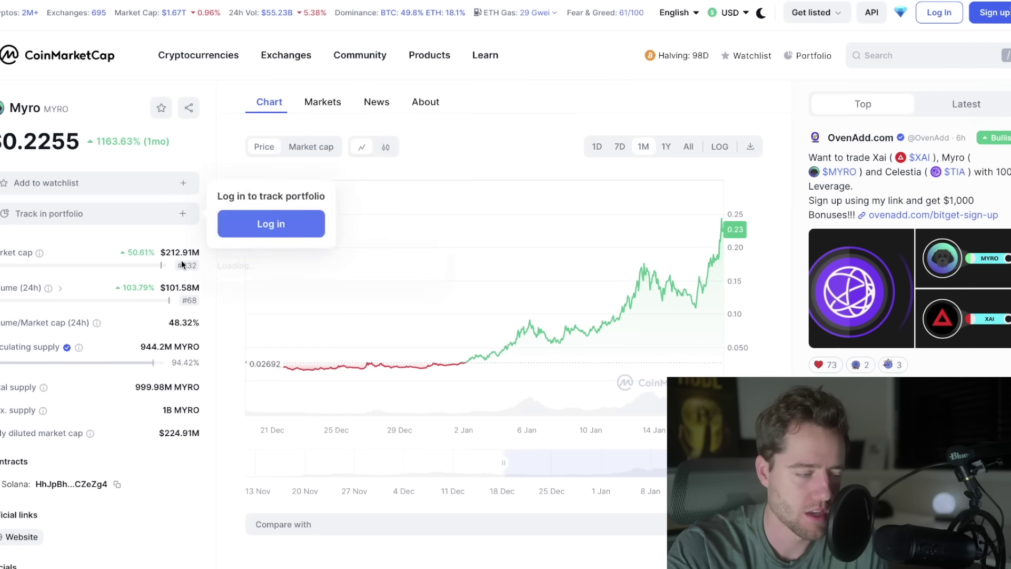
drag(200, 253, 164, 254)
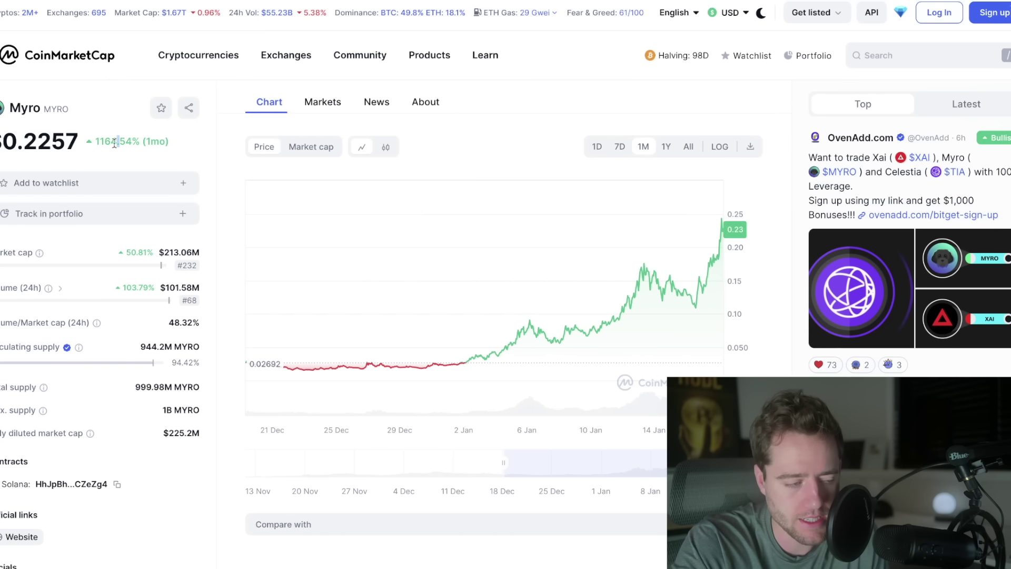
triple_click(115, 143)
click(563, 108)
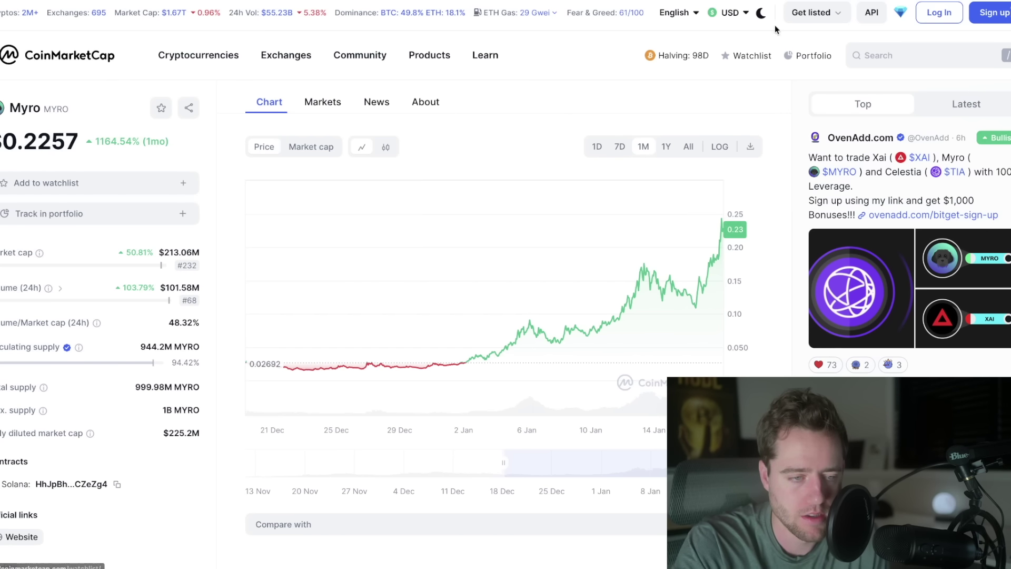
Step: Switch to the dogwifhat page and examine its market cap and price, viewing its chart over 1 month and 1 year
key(ctrl+Tab)
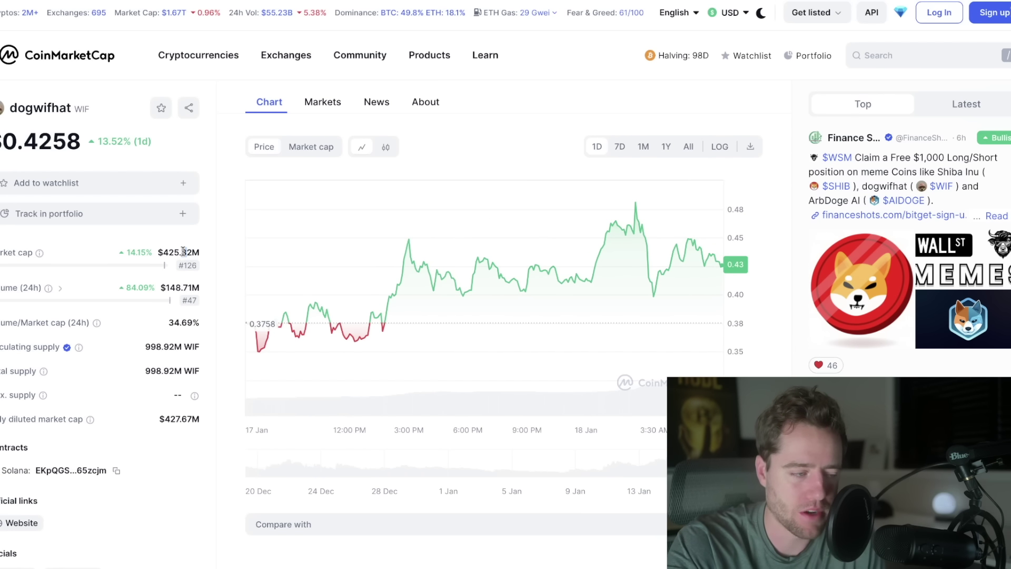
drag(184, 252, 157, 253)
click(648, 148)
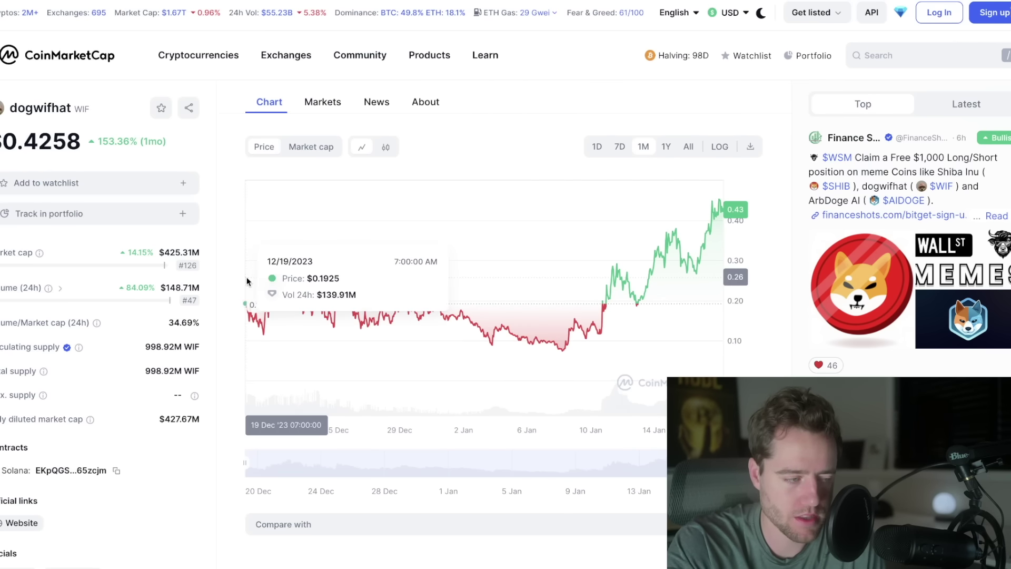
click(667, 148)
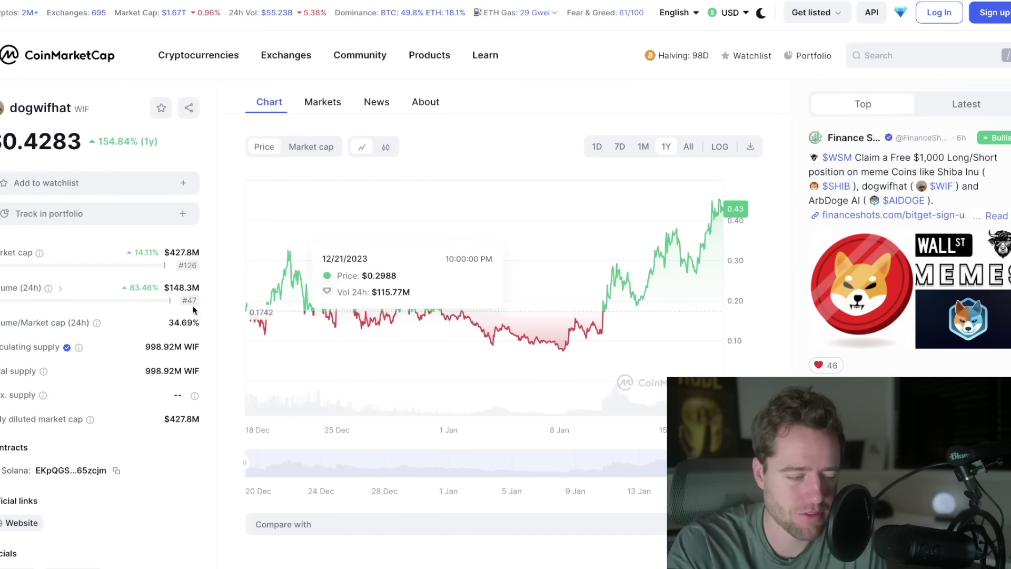
triple_click(185, 254)
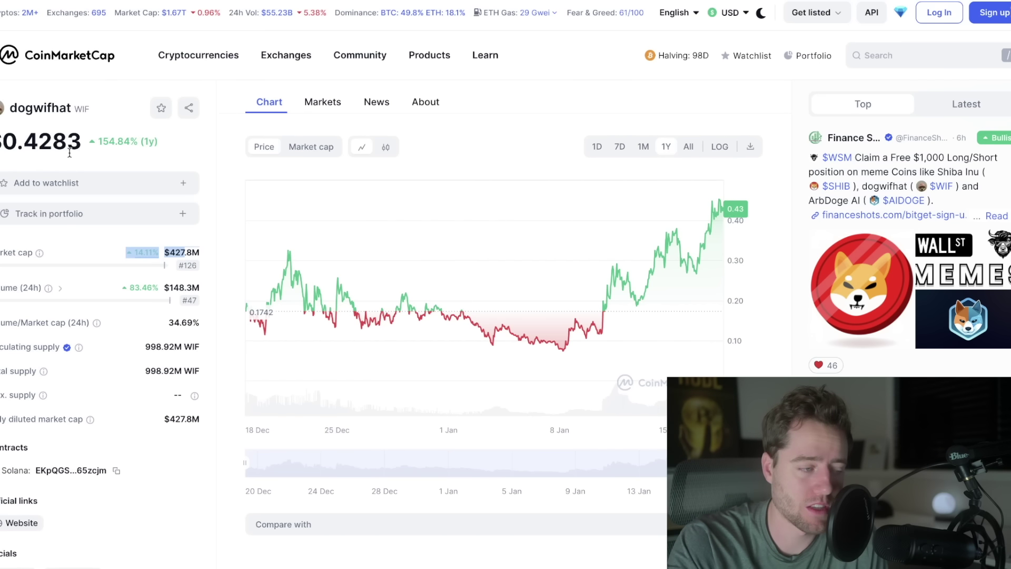
drag(80, 148, 1, 130)
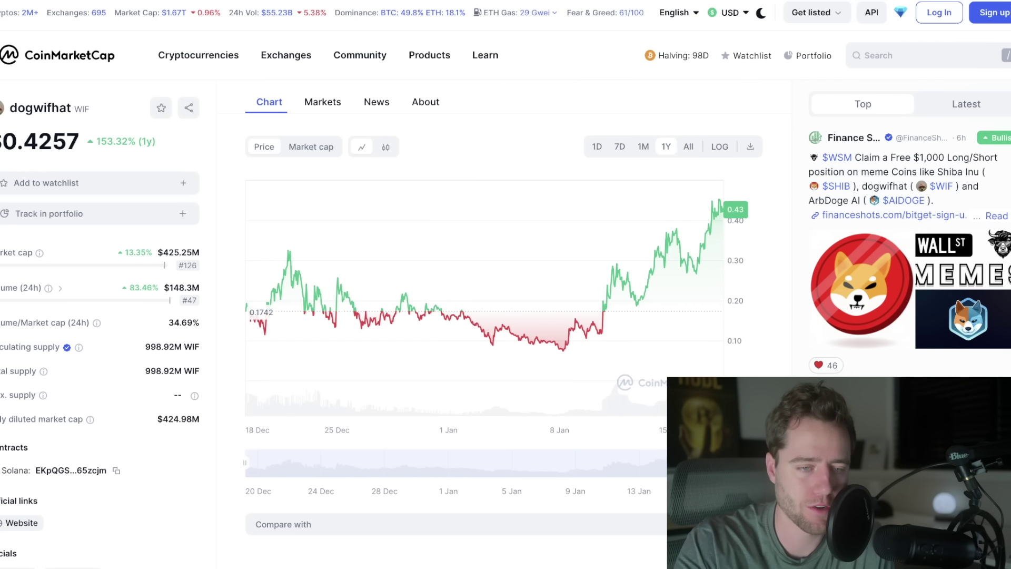
Step: Go to the list of top meme tokens by market capitalization and compare the coins' 90-day changes and market caps
mouse_move(939, 1)
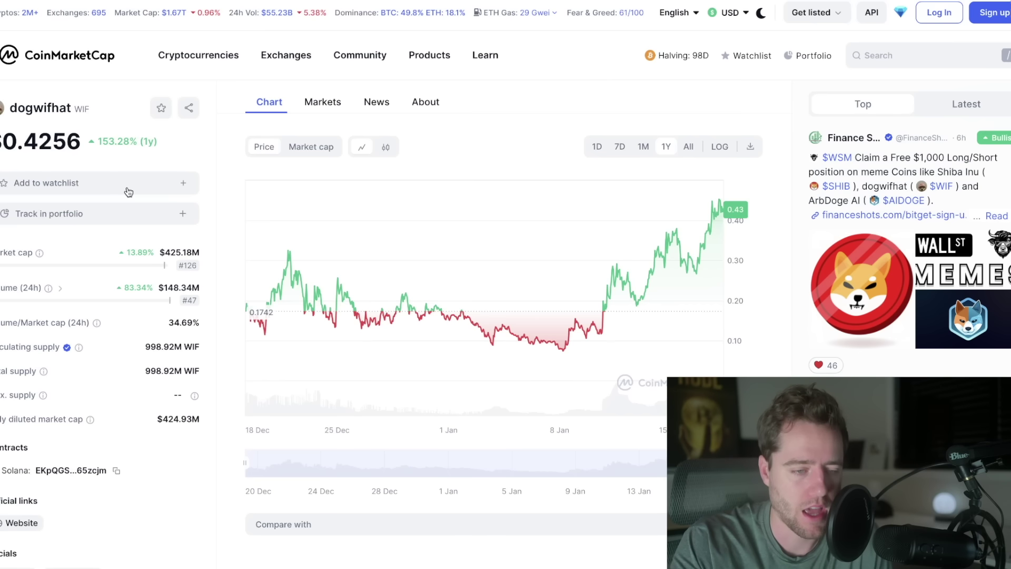
mouse_move(485, 56)
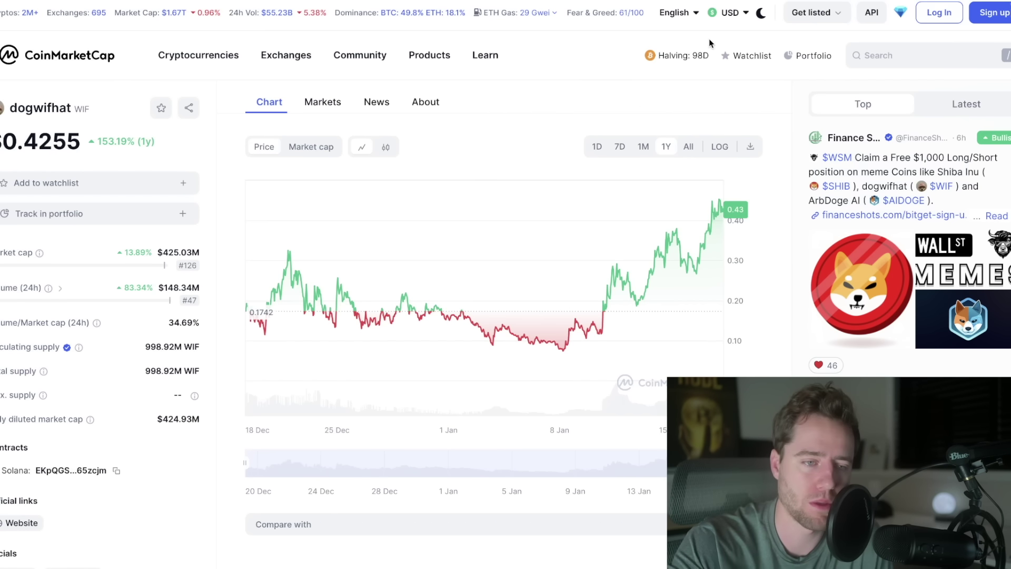
key(alt+Left)
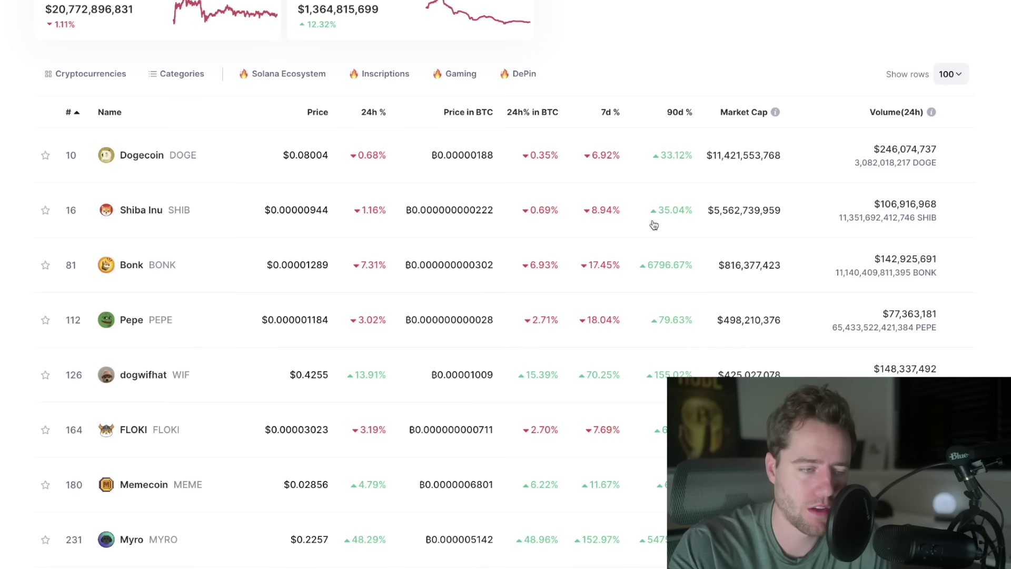
scroll(558, 196, up, 2)
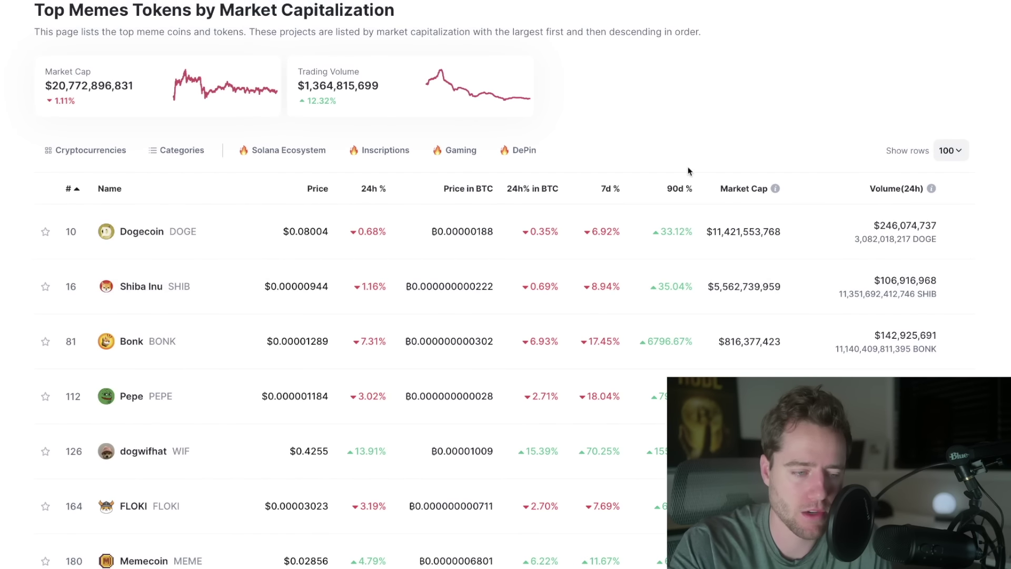
scroll(689, 221, down, 1)
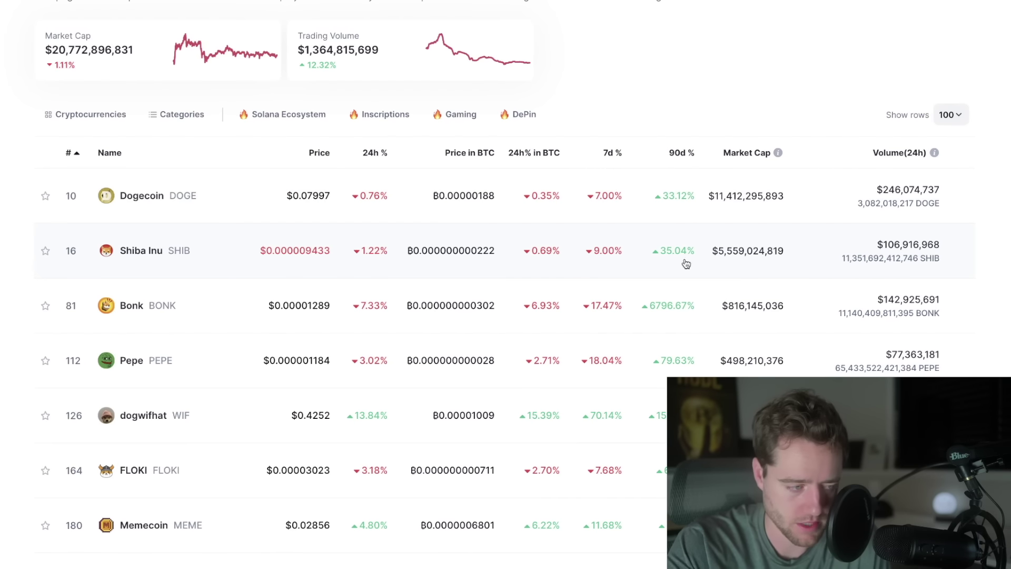
scroll(681, 257, down, 1)
scroll(681, 256, down, 2)
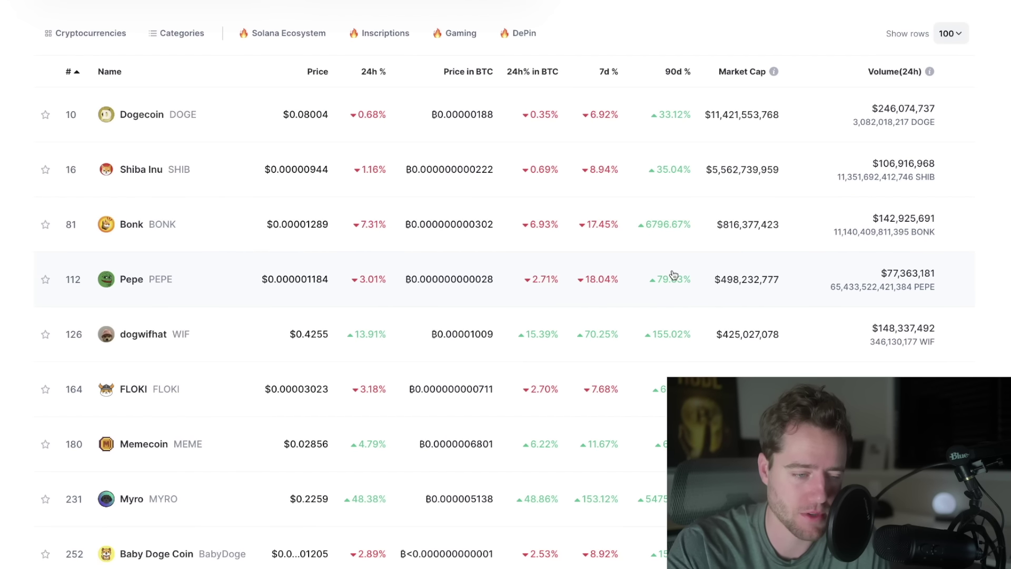
scroll(677, 310, down, 3)
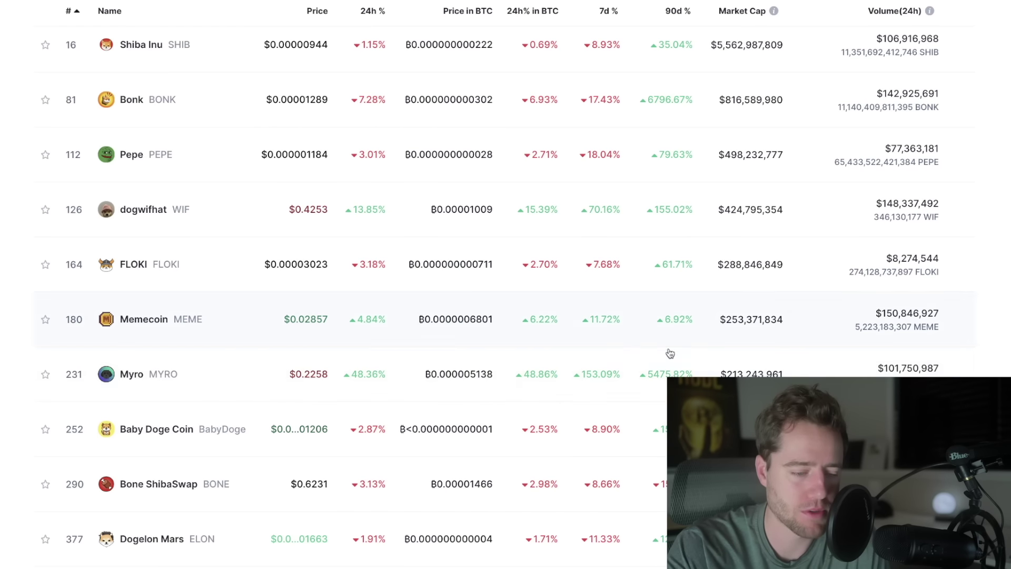
scroll(665, 404, up, 3)
scroll(665, 404, up, 5)
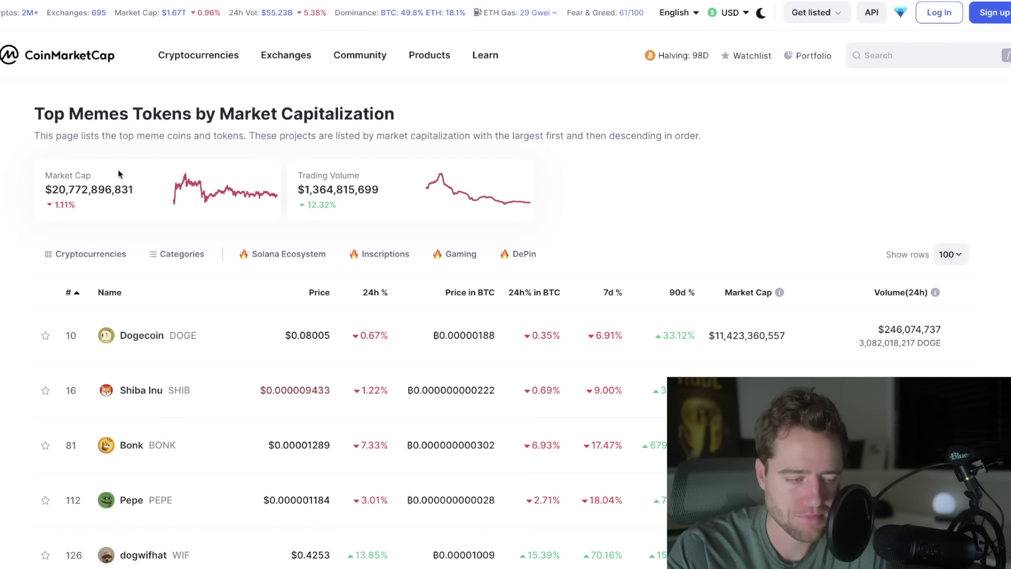
mouse_move(198, 57)
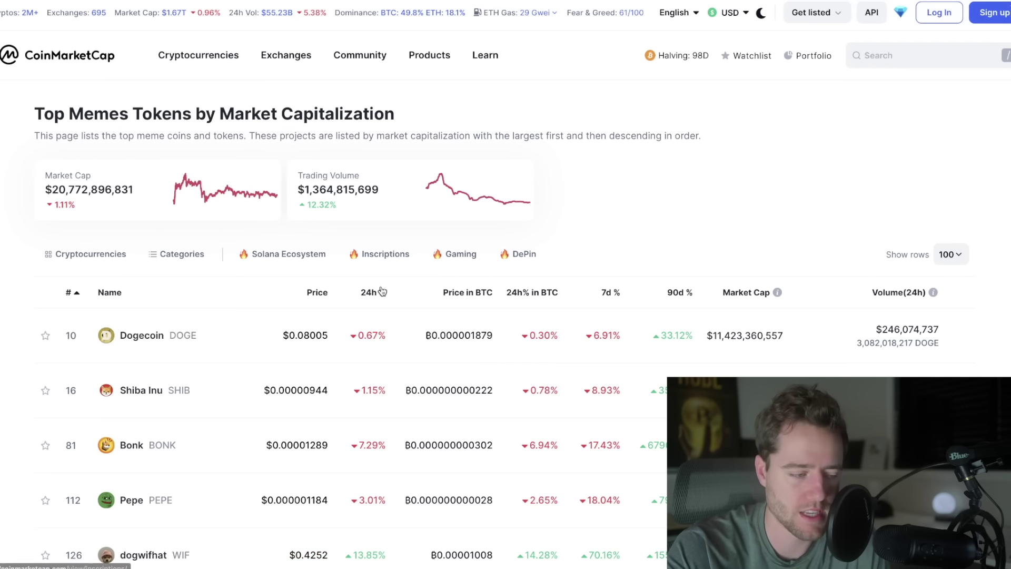
Step: Look through the top meme tokens from Dogecoin down past Myro, comparing their prices, 7-day changes and market caps
scroll(384, 293, down, 4)
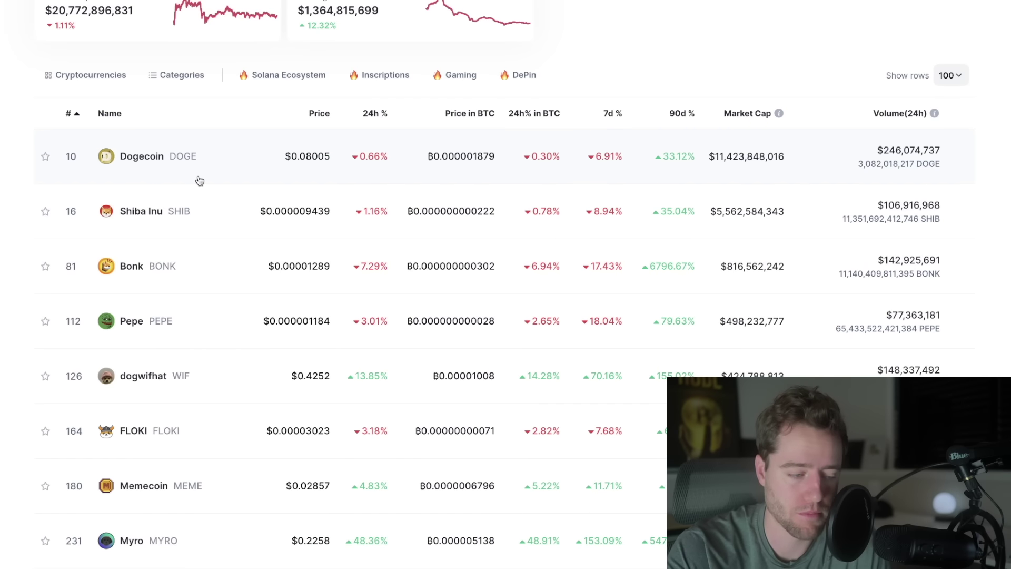
scroll(184, 224, down, 5)
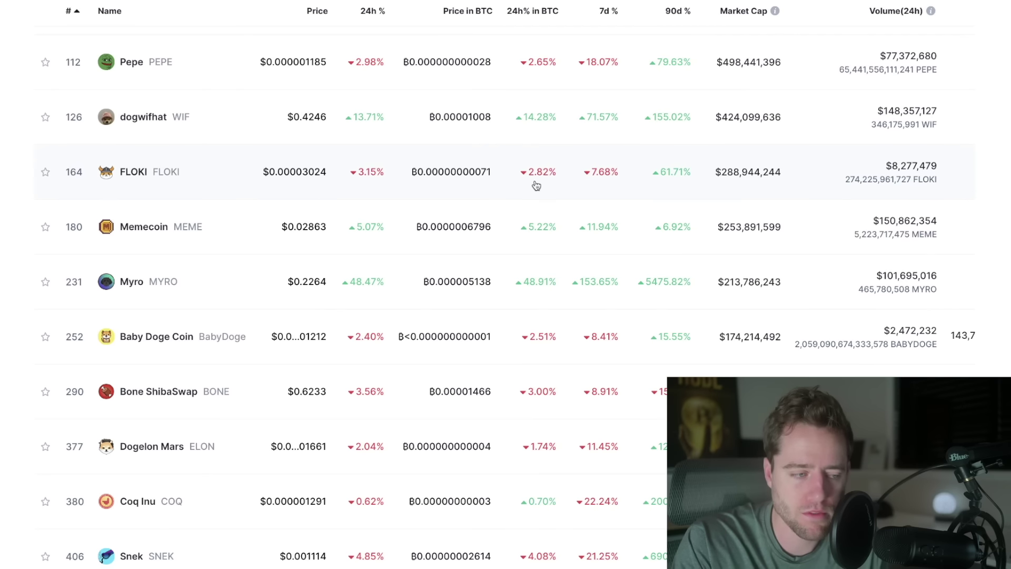
scroll(535, 185, up, 5)
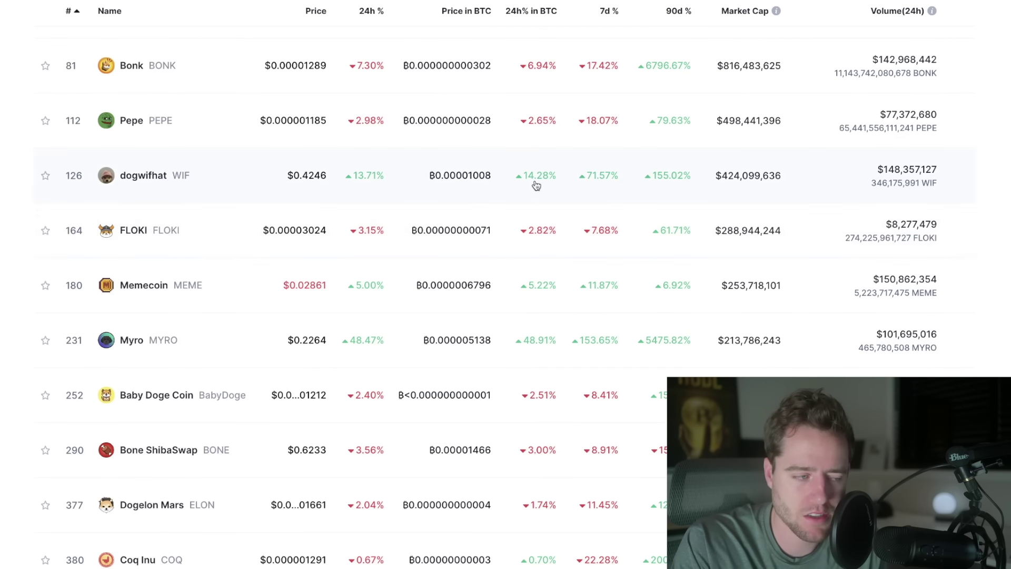
scroll(535, 184, up, 1)
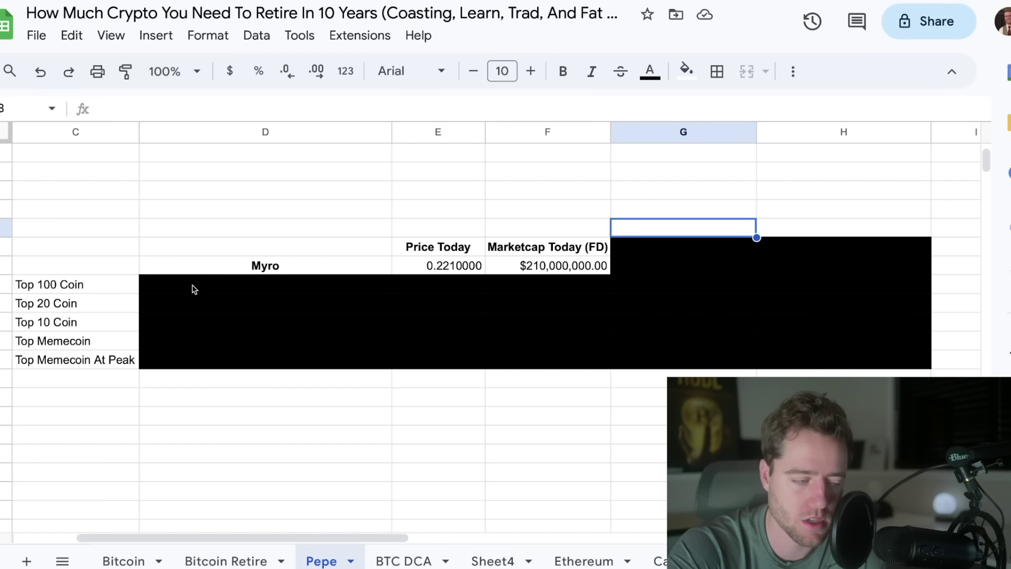
Step: Reveal the Top 100 Coin row's blacked-out name, price and market cap in D21:F21 by setting the fill to white
drag(191, 287, 531, 293)
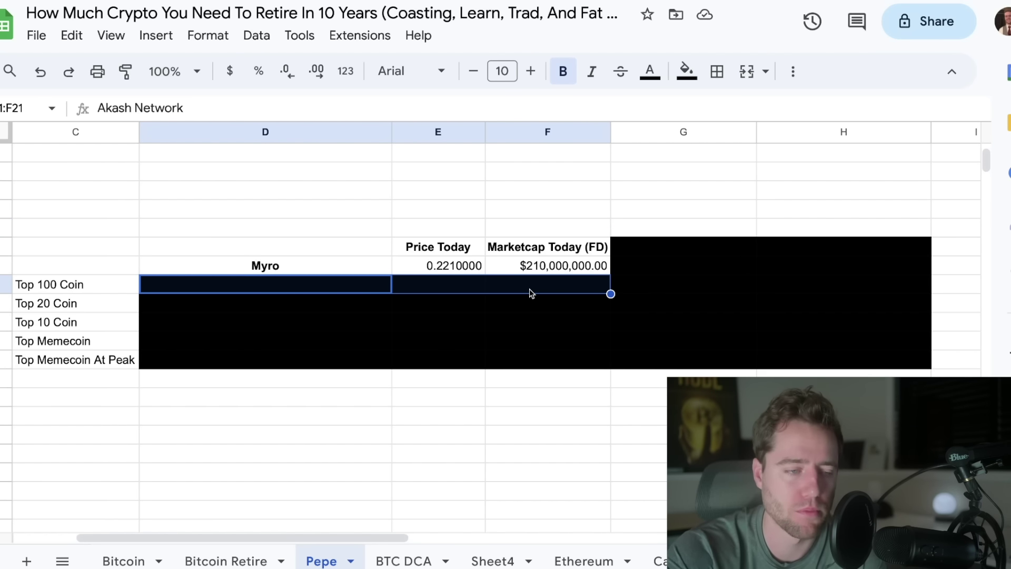
click(688, 83)
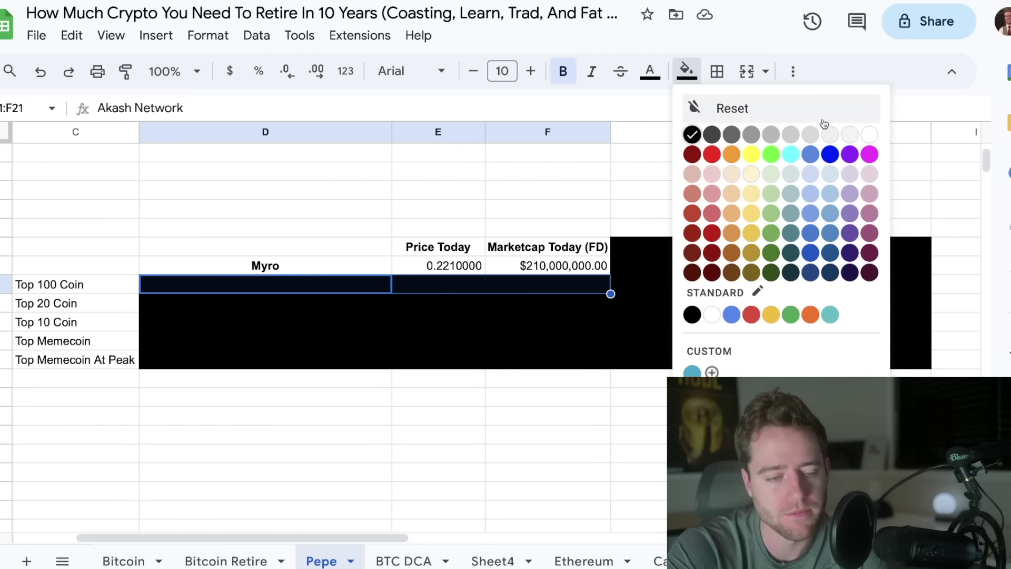
click(866, 134)
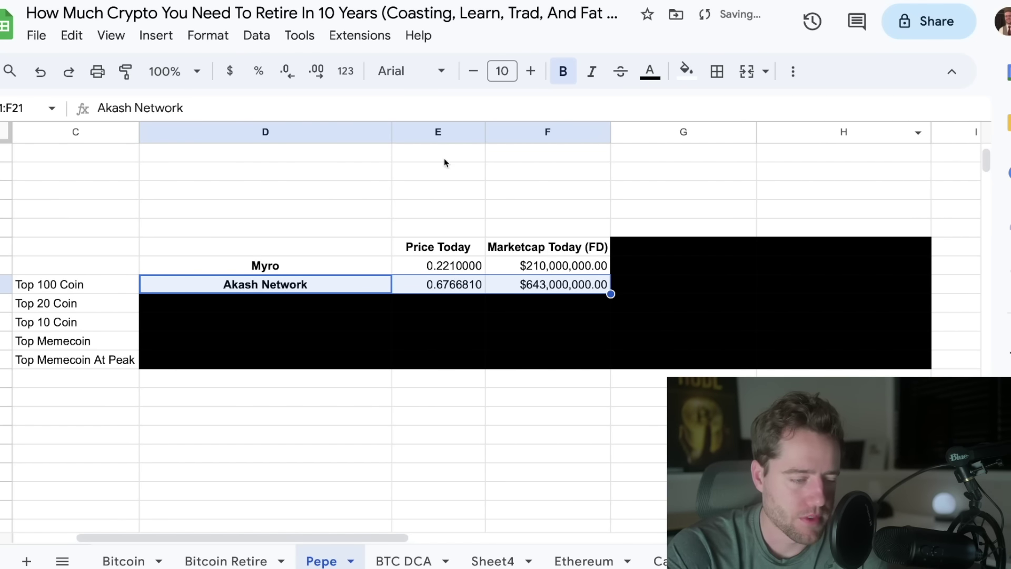
Step: Review Myro's price and market cap and the comparison tiers from Top 100 Coin to Top Memecoin At Peak
click(435, 269)
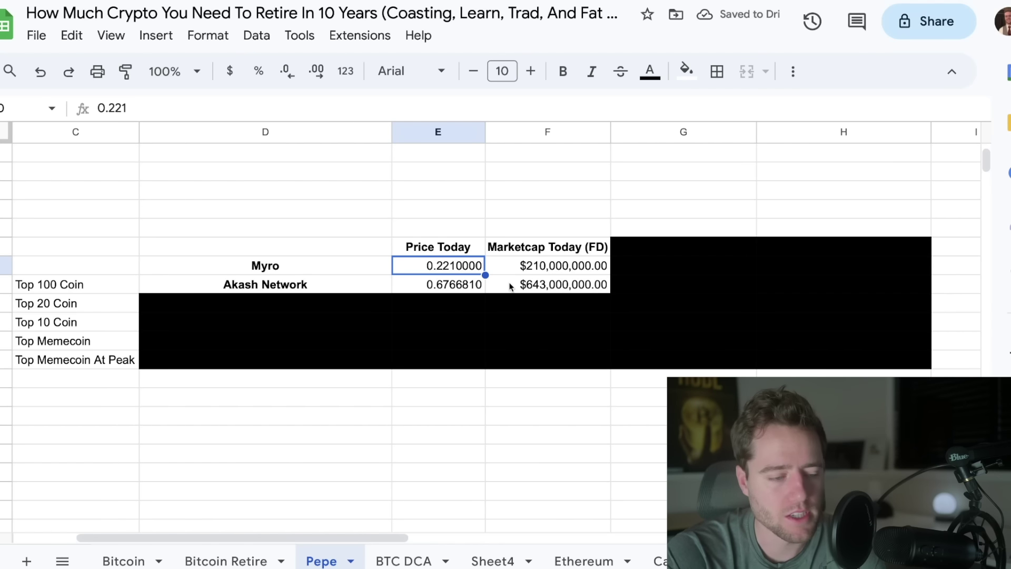
key(Right)
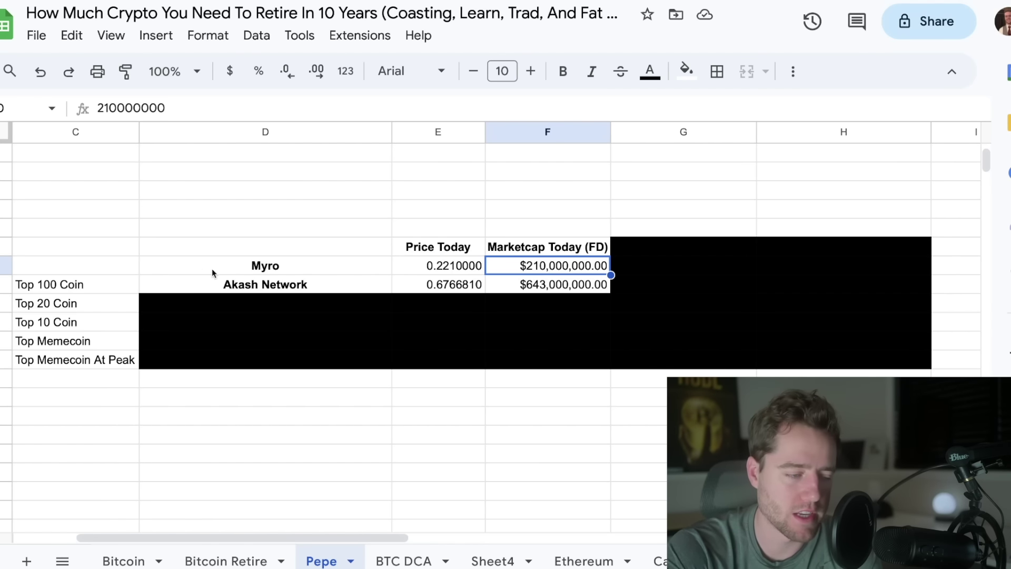
click(80, 284)
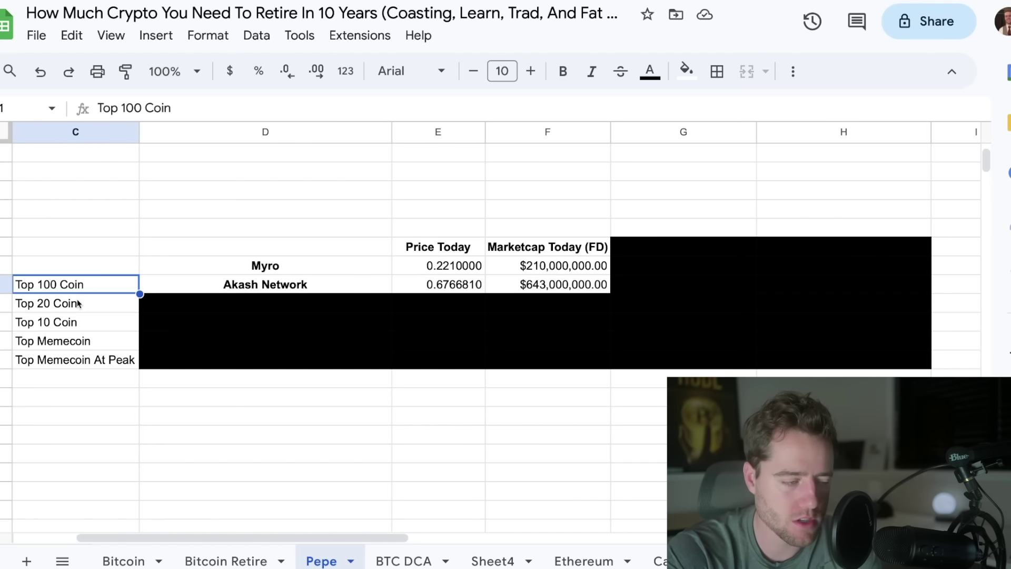
click(77, 303)
click(77, 321)
click(76, 340)
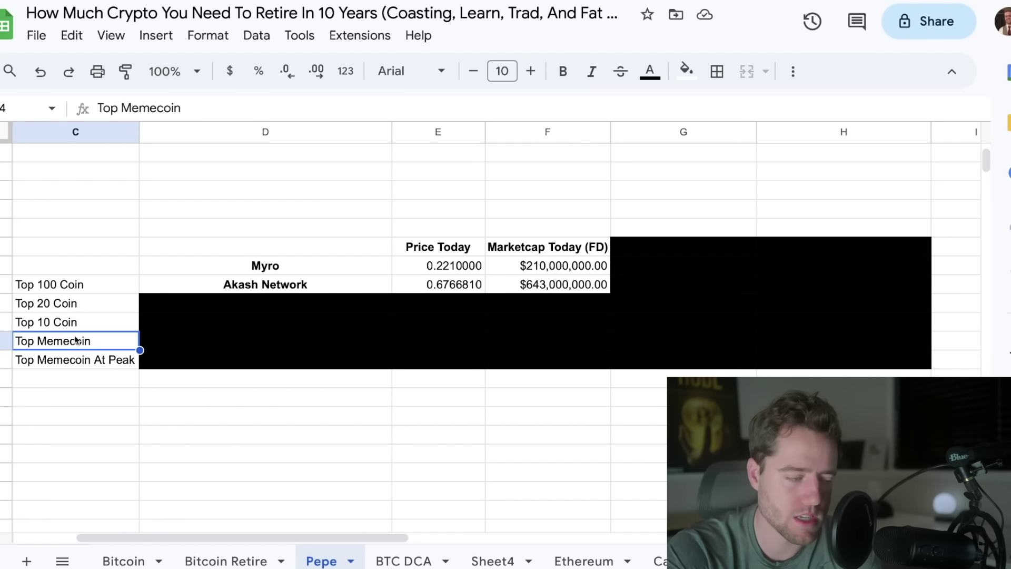
click(77, 363)
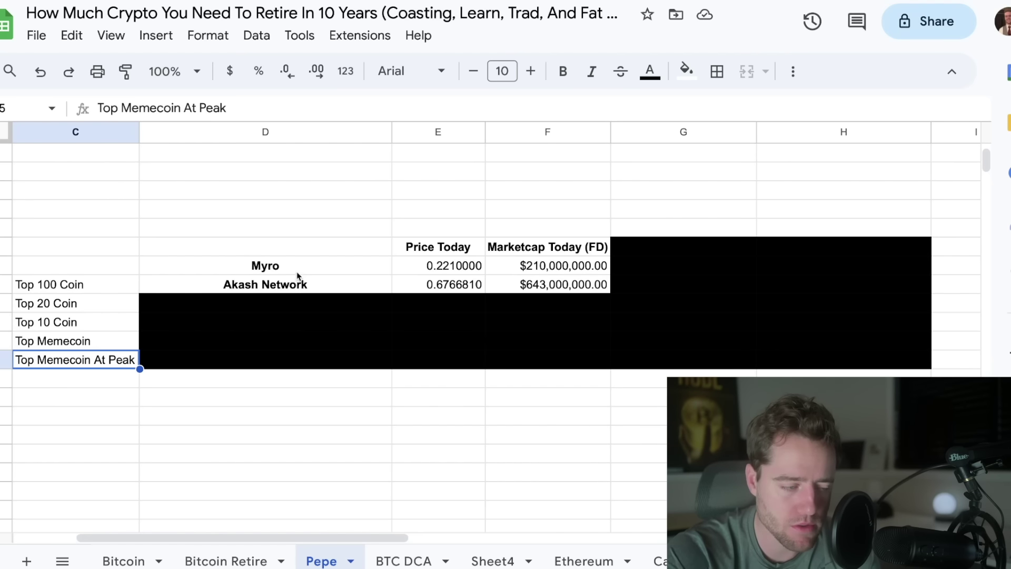
Step: Compare Myro with Akash Network, checking Akash's market cap and the formula behind its price cell
drag(296, 269, 307, 327)
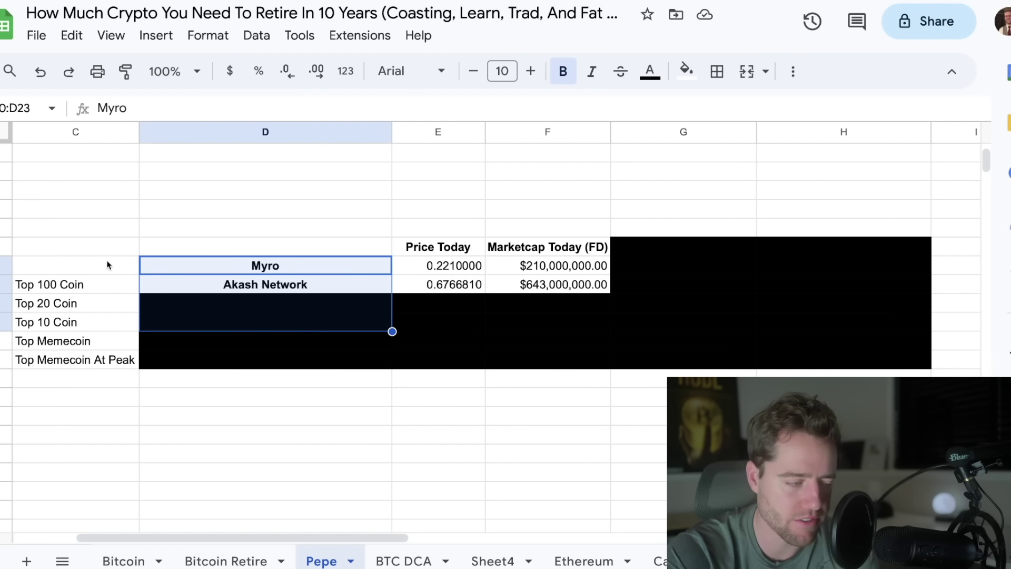
click(156, 284)
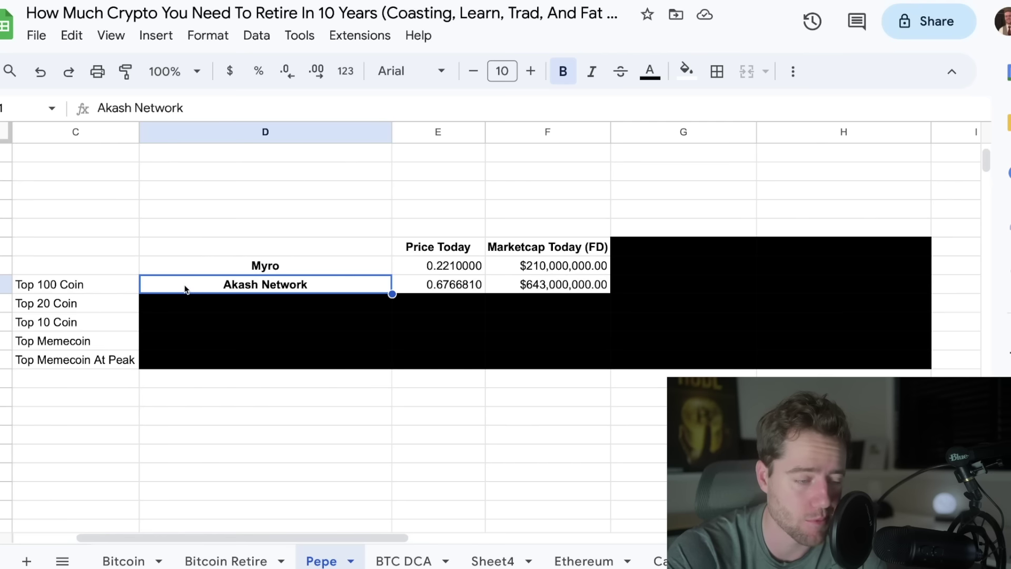
click(553, 289)
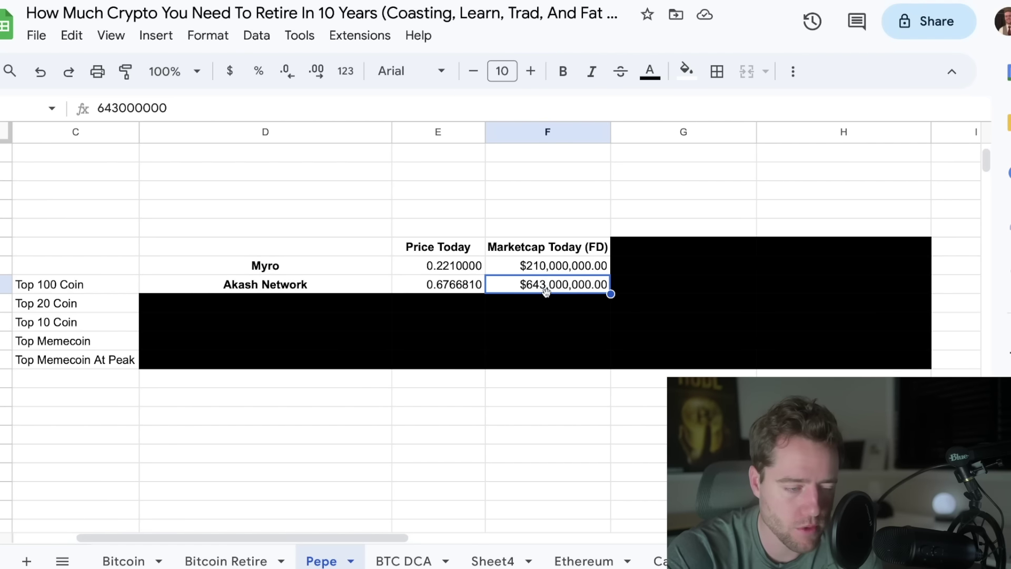
click(456, 293)
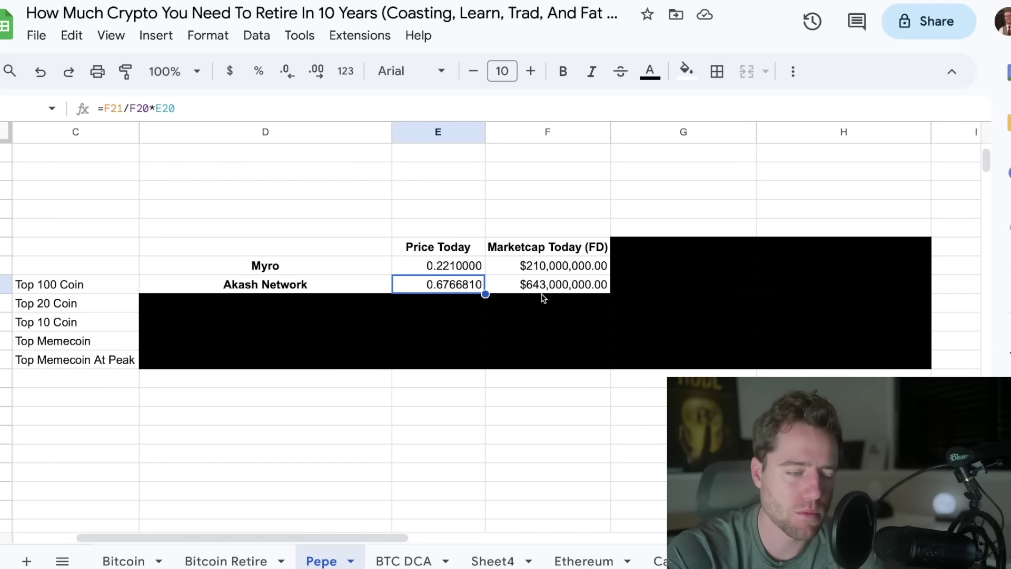
Step: Reveal the Top 20 Coin row in D22:F22 with a white fill and check its price formula
drag(544, 296, 365, 299)
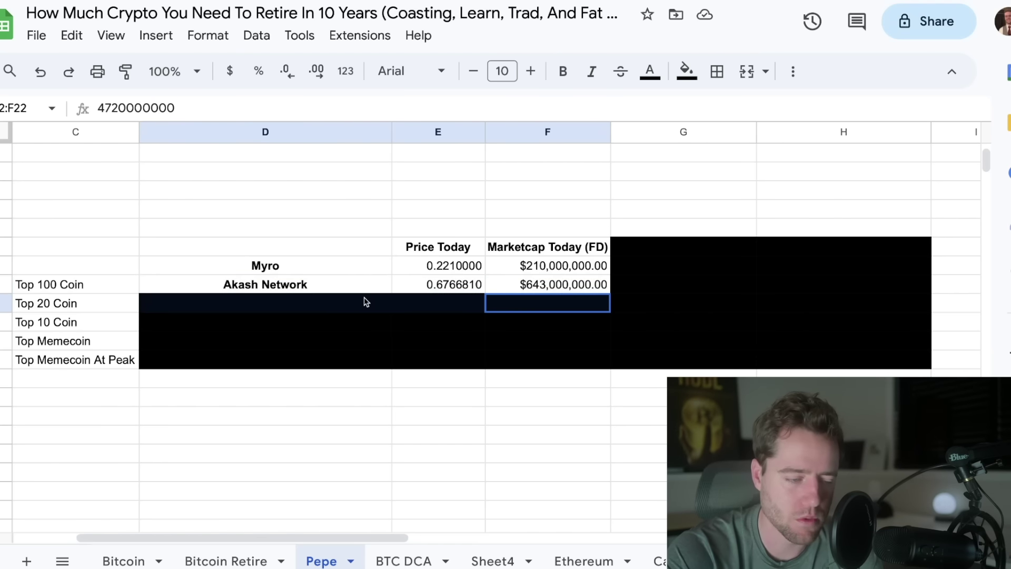
click(693, 71)
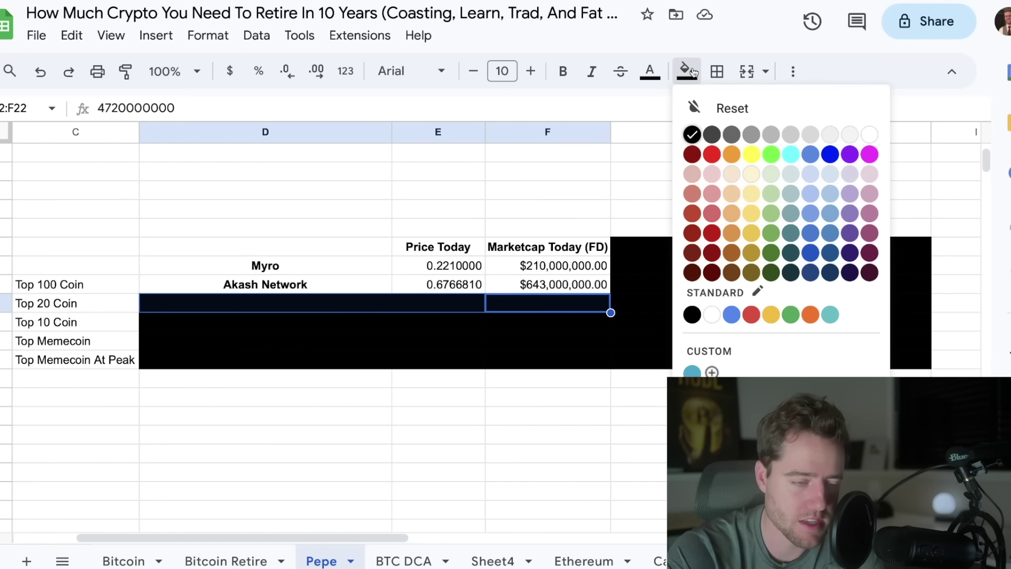
click(869, 131)
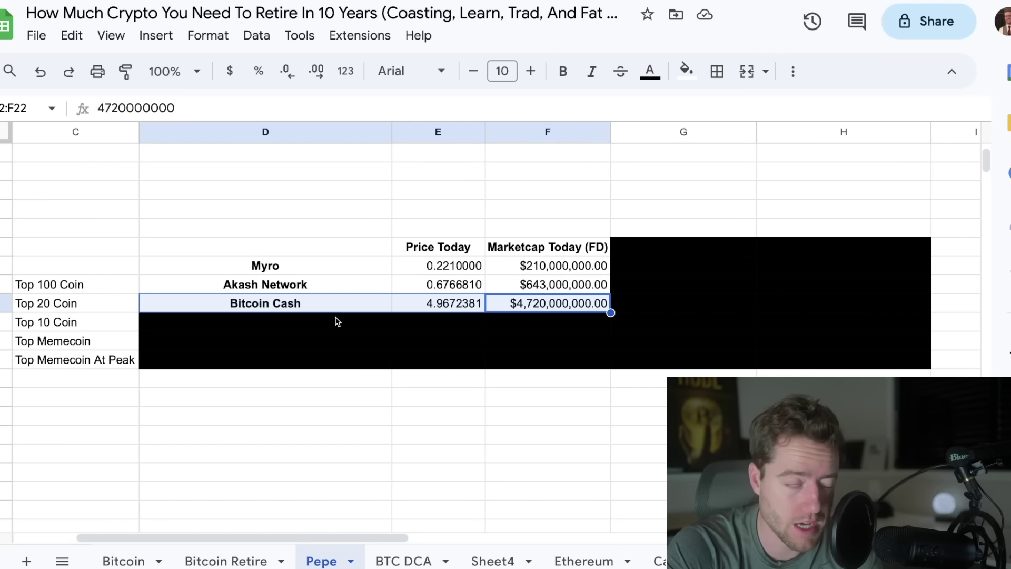
click(449, 305)
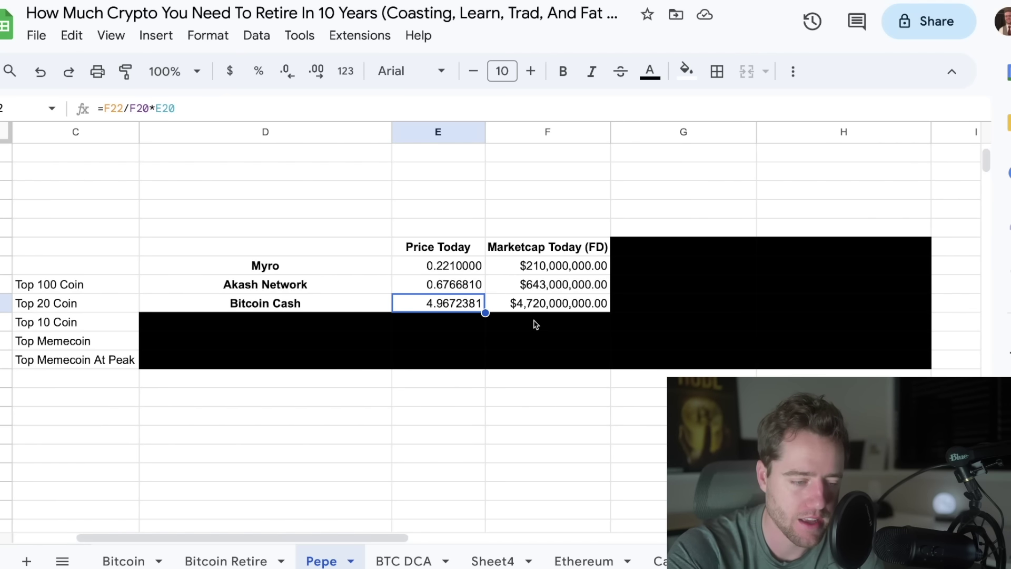
Step: Set the fill of the Top 10 Coin row's name, price and market cap cells, D23:F23, to white
right_click(542, 313)
click(484, 321)
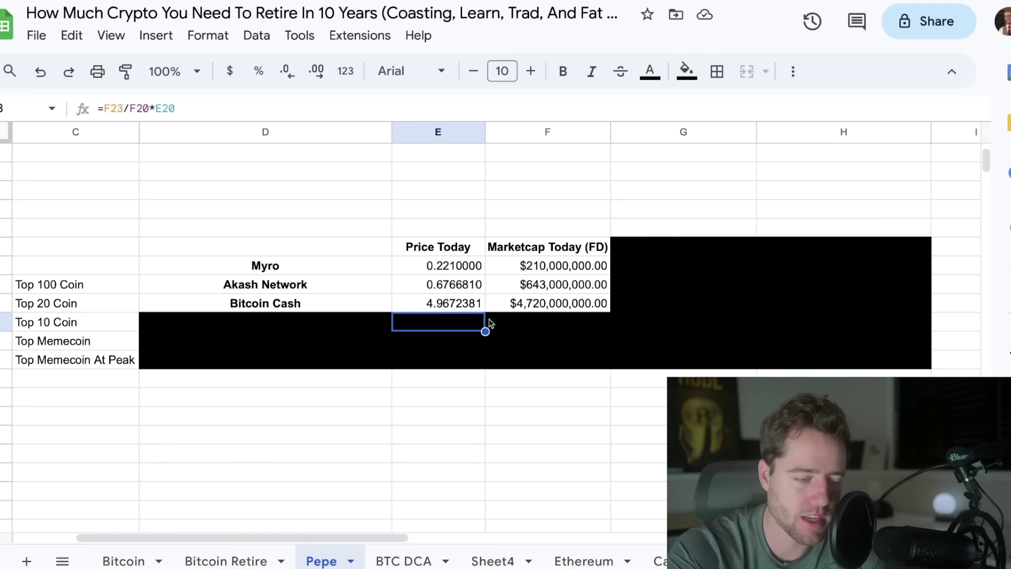
drag(510, 322, 292, 321)
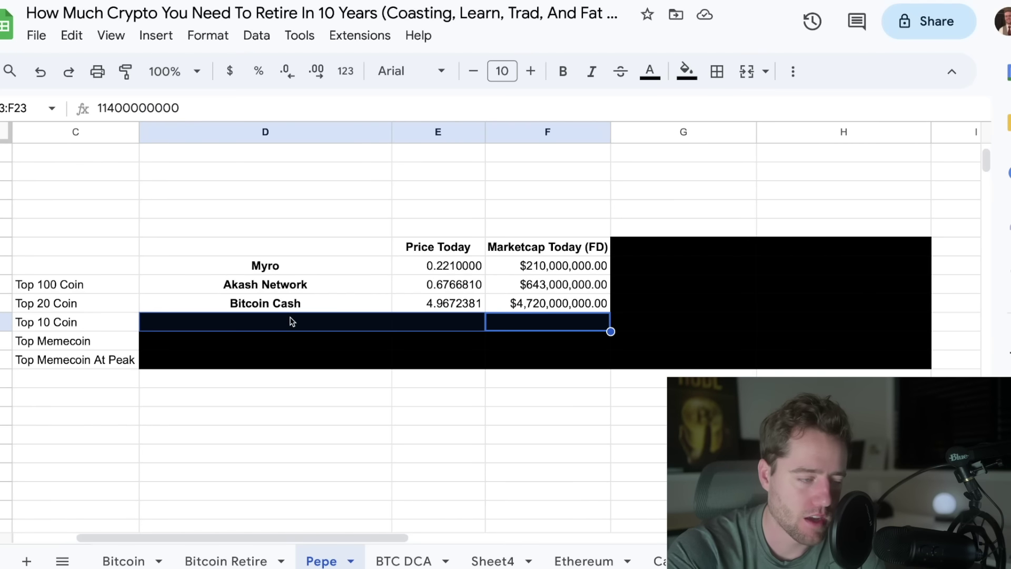
click(686, 72)
click(869, 134)
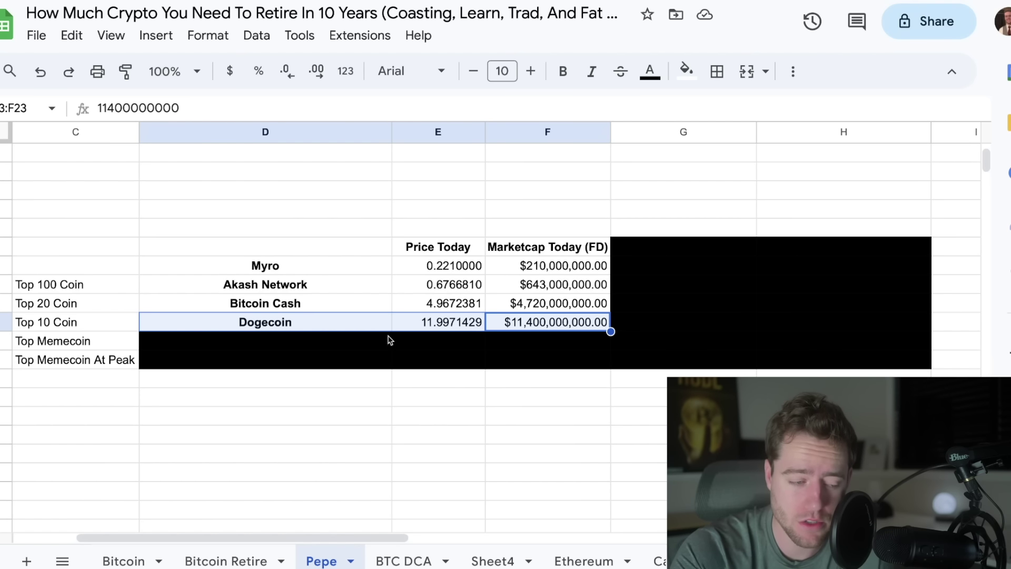
Step: Uncover the Top Memecoin row's coin name, price and market cap in D24:F24 with a white fill
drag(333, 349, 542, 352)
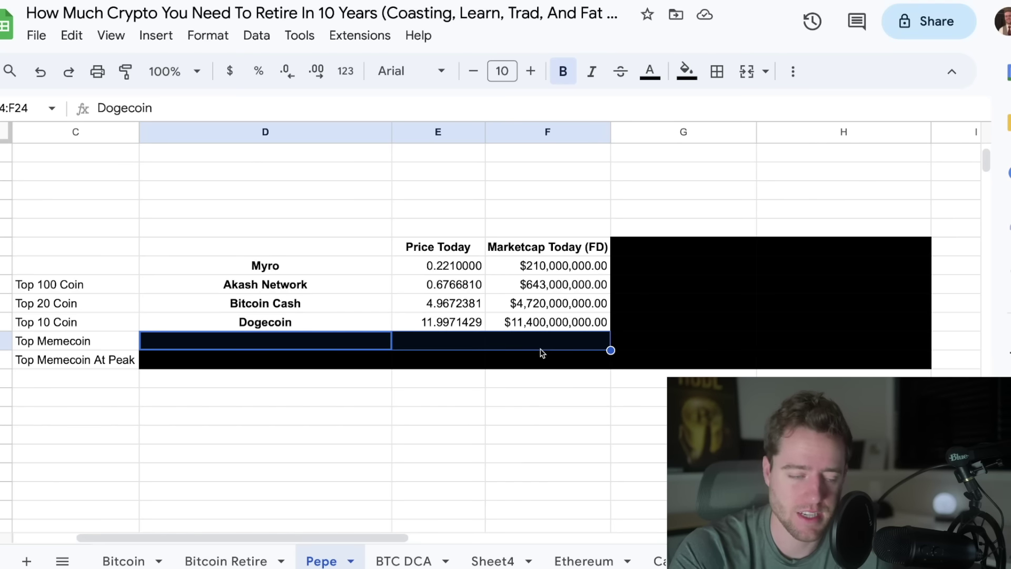
click(686, 76)
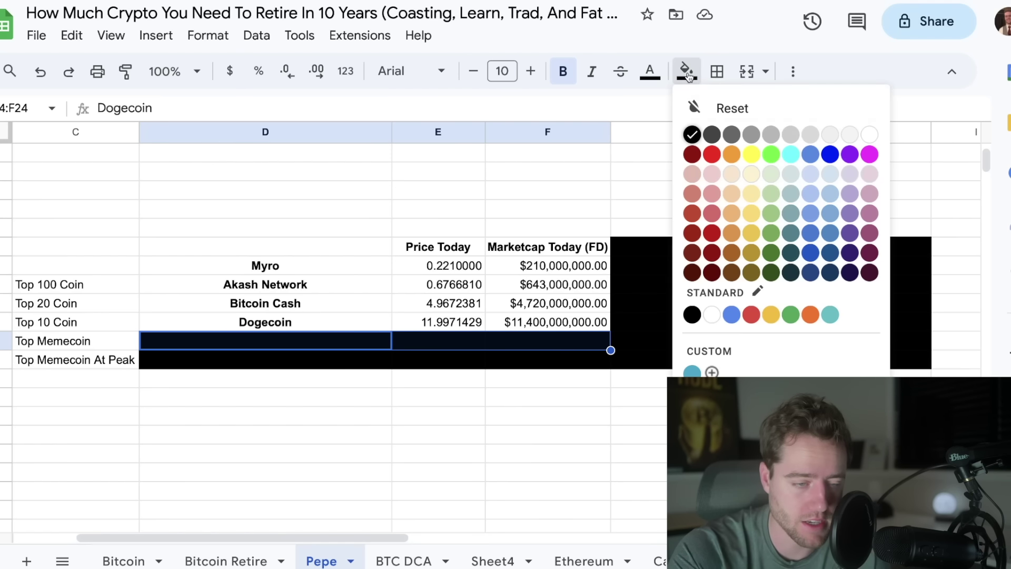
click(870, 135)
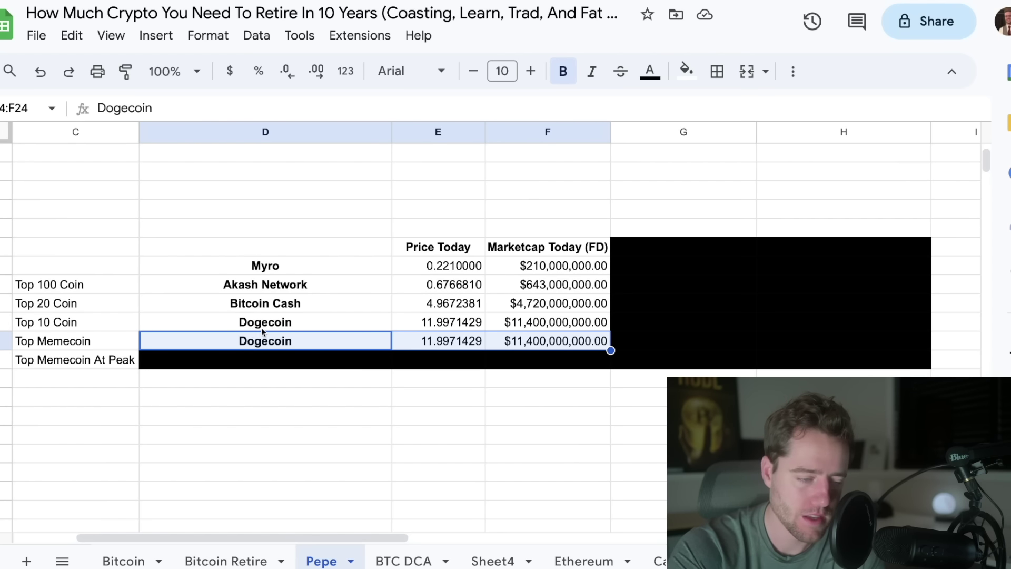
Step: Reveal the Top Memecoin At Peak row in D25:F25 with a white fill and check its market cap and price formulas
drag(224, 364, 534, 361)
click(686, 71)
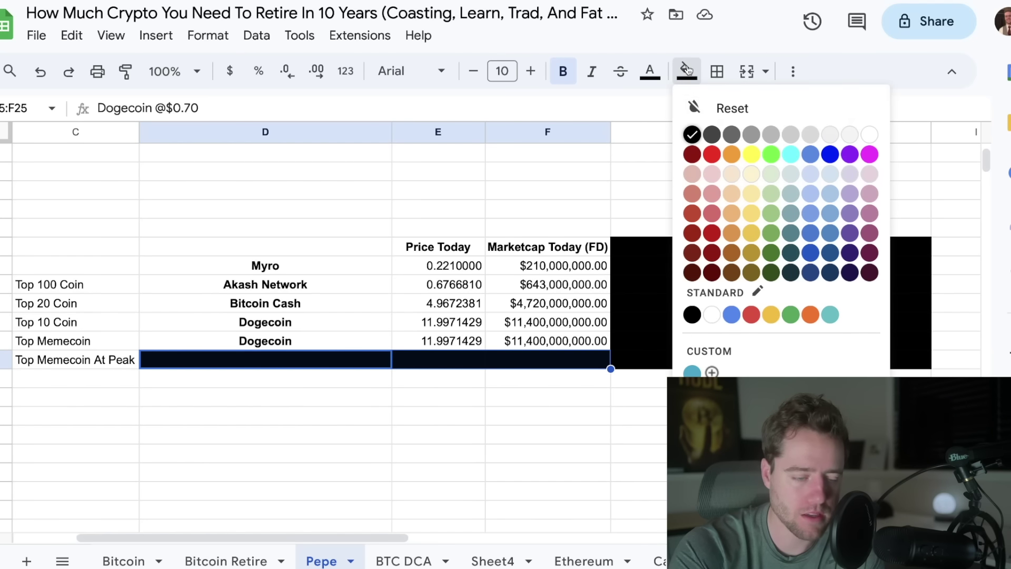
click(869, 136)
click(354, 363)
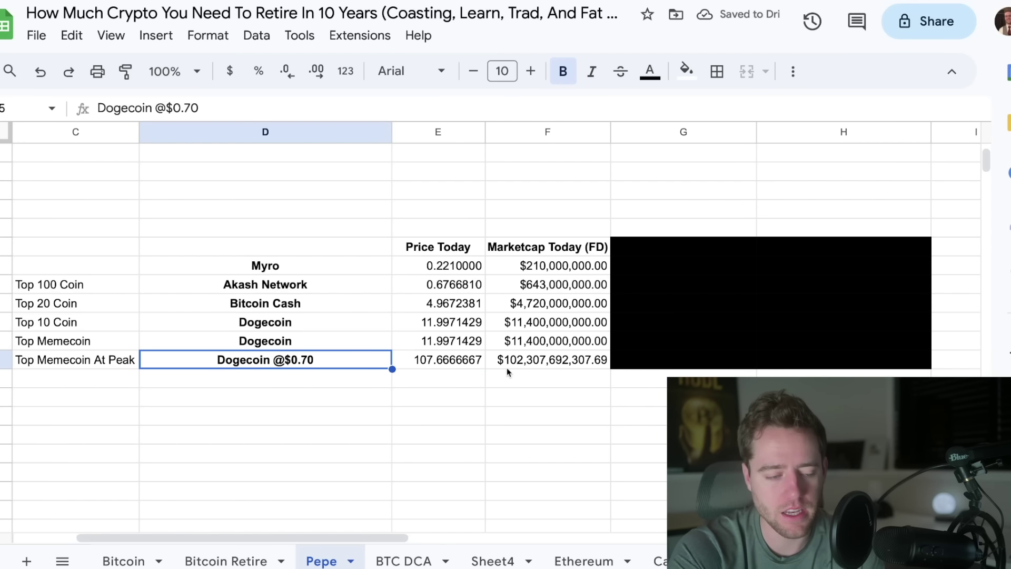
click(513, 362)
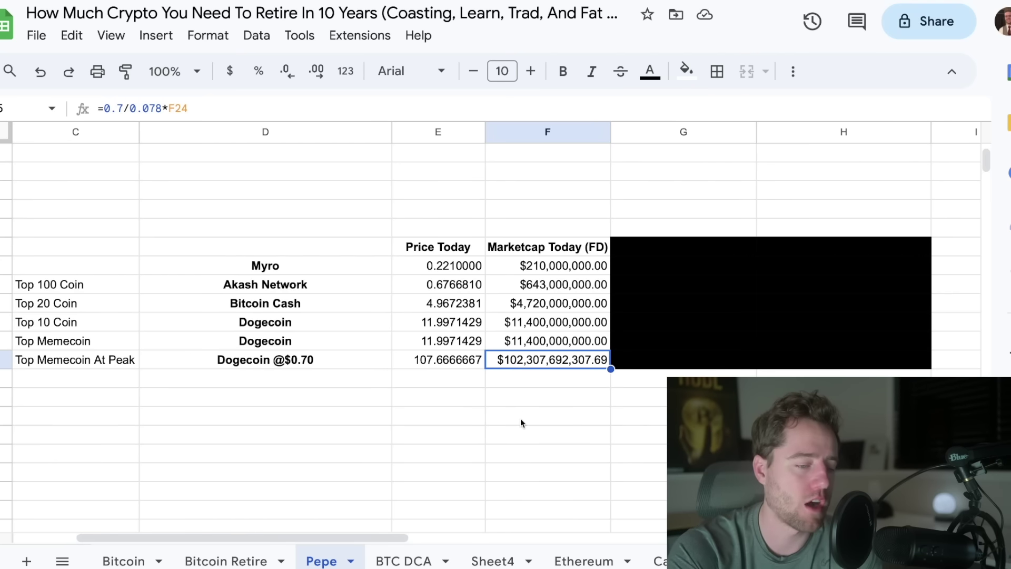
key(Left)
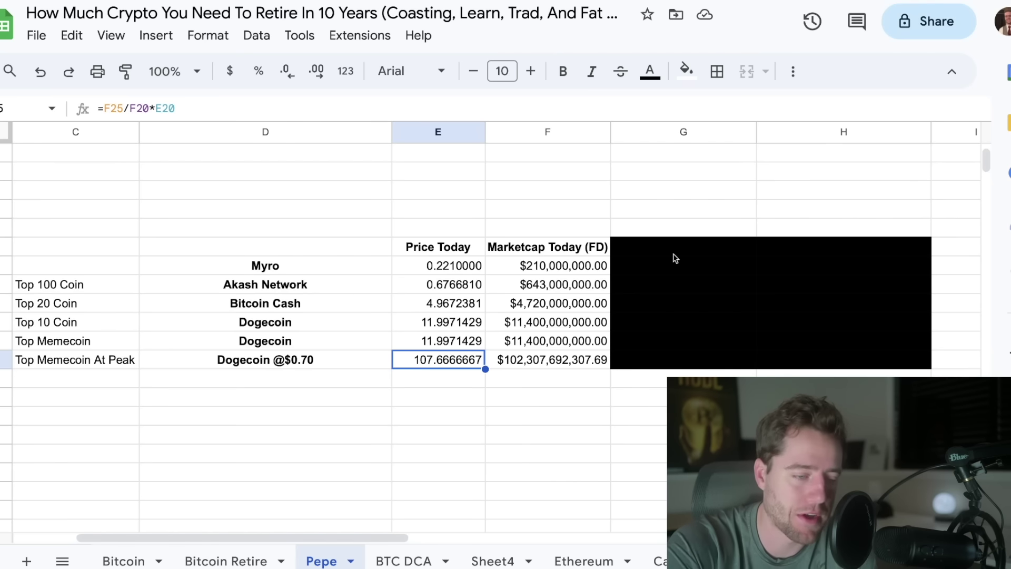
Step: Reveal the "Invested Today For $1mil" column in G19:G25 with a white fill and check Myro's formula in it
drag(677, 253, 770, 341)
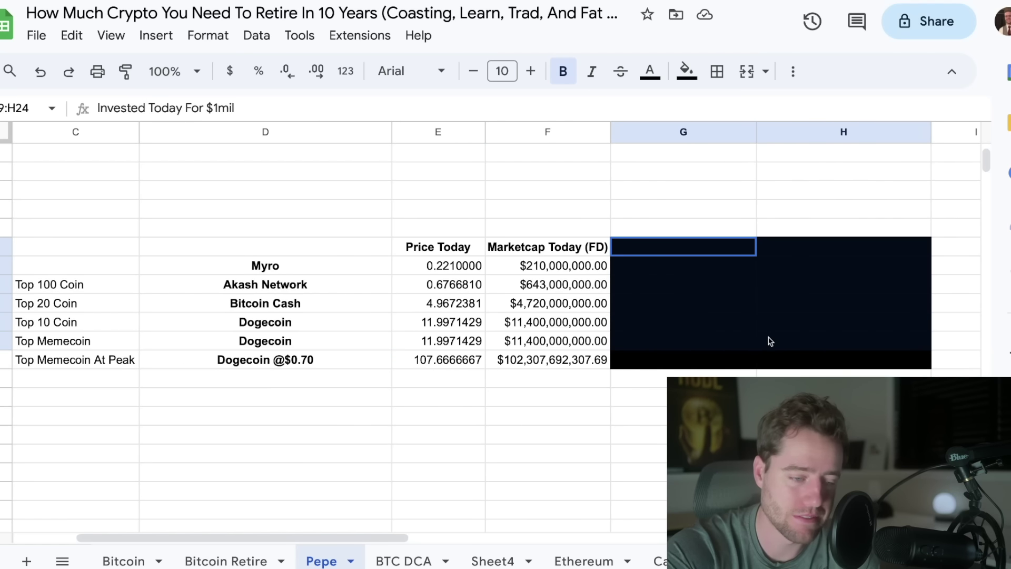
click(702, 271)
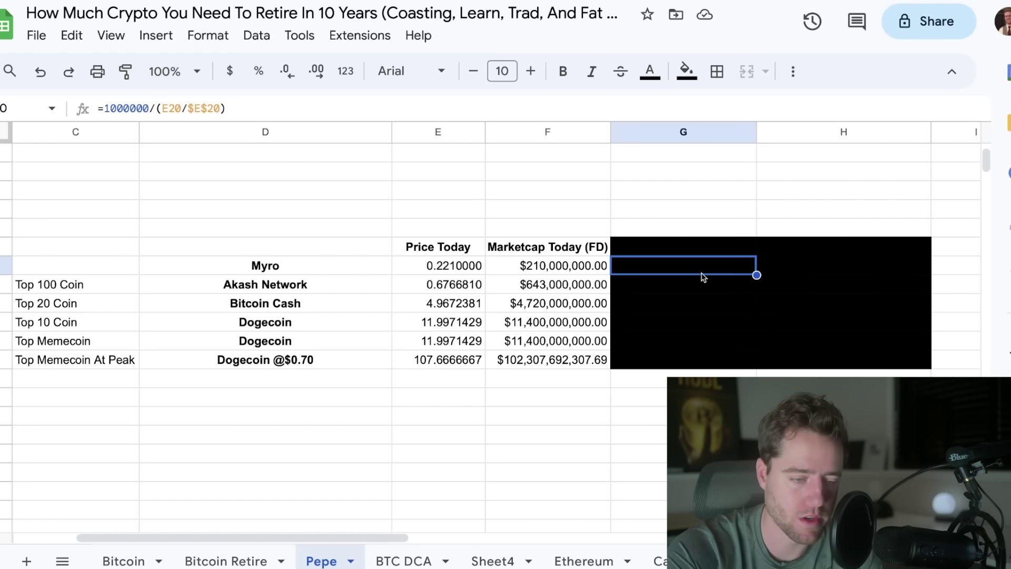
drag(706, 249, 709, 366)
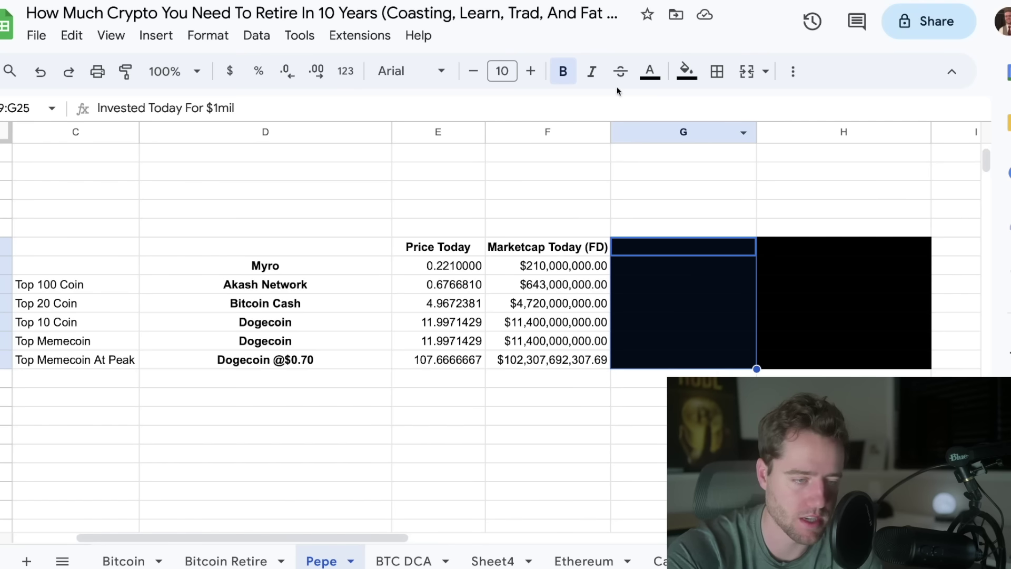
click(685, 70)
click(867, 137)
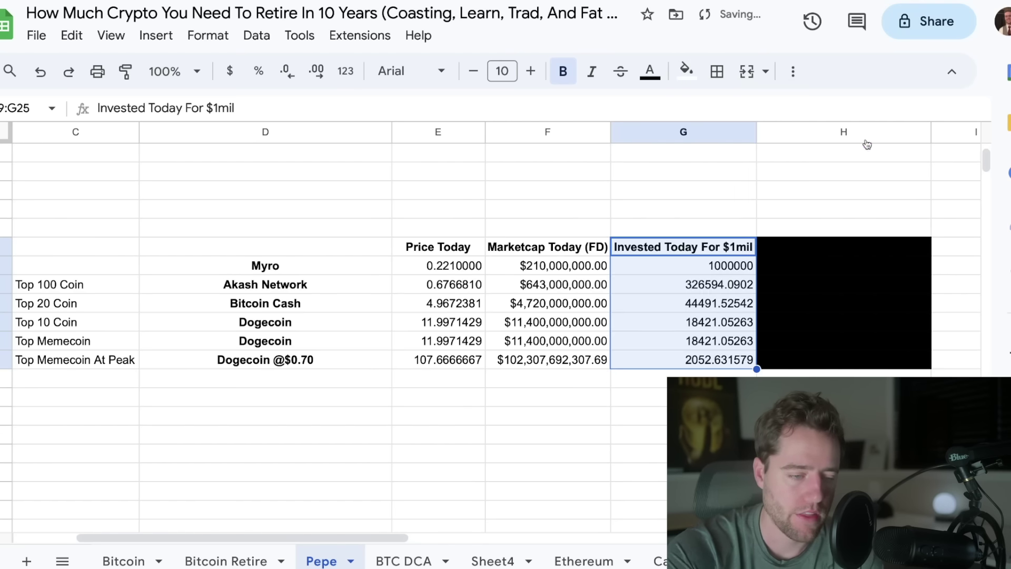
click(735, 258)
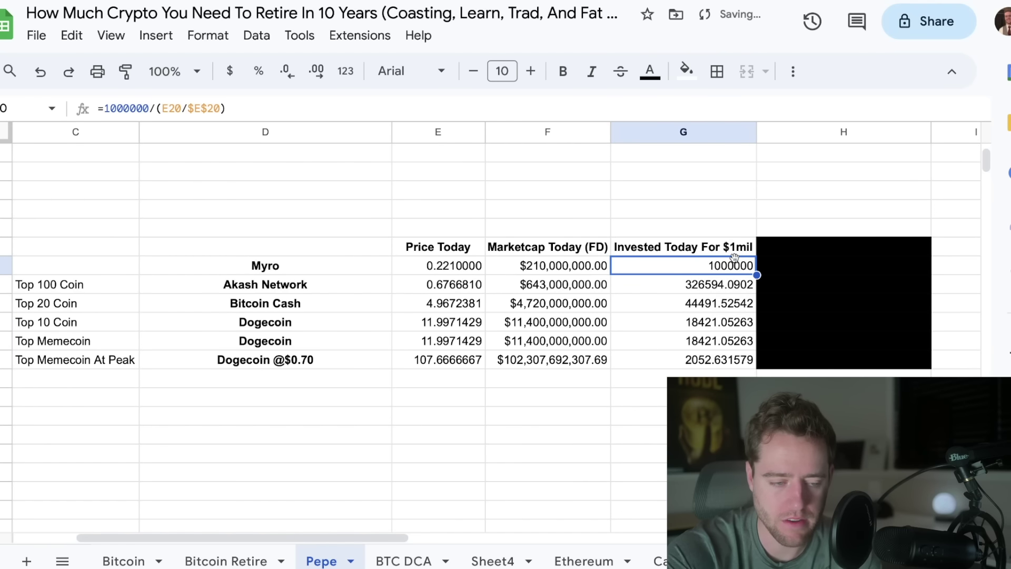
Step: Review Myro's price and required investment, comparing them with the Top 100, Top 20, Top 10 and Top Memecoin At Peak rows
click(438, 268)
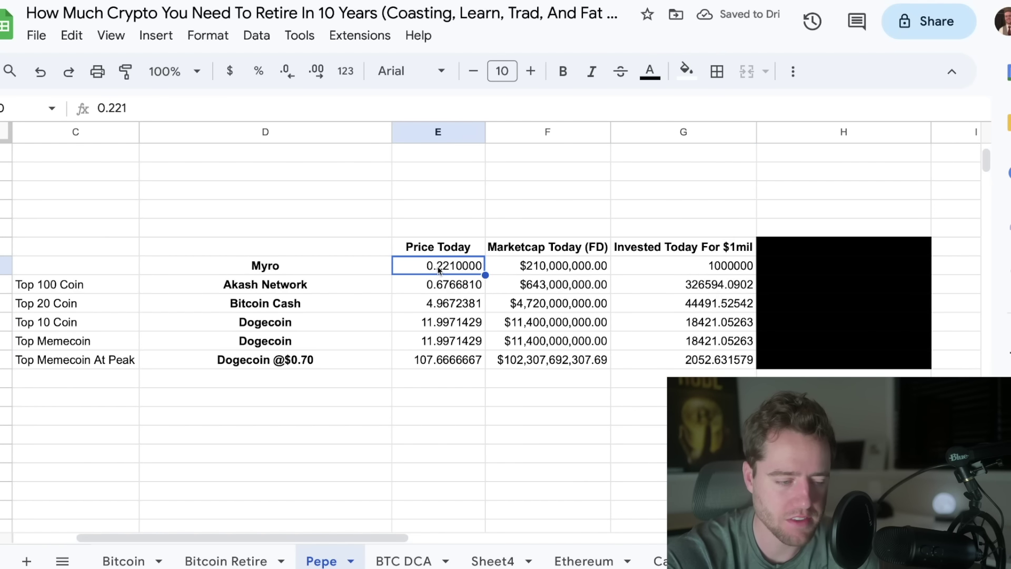
click(666, 269)
click(467, 284)
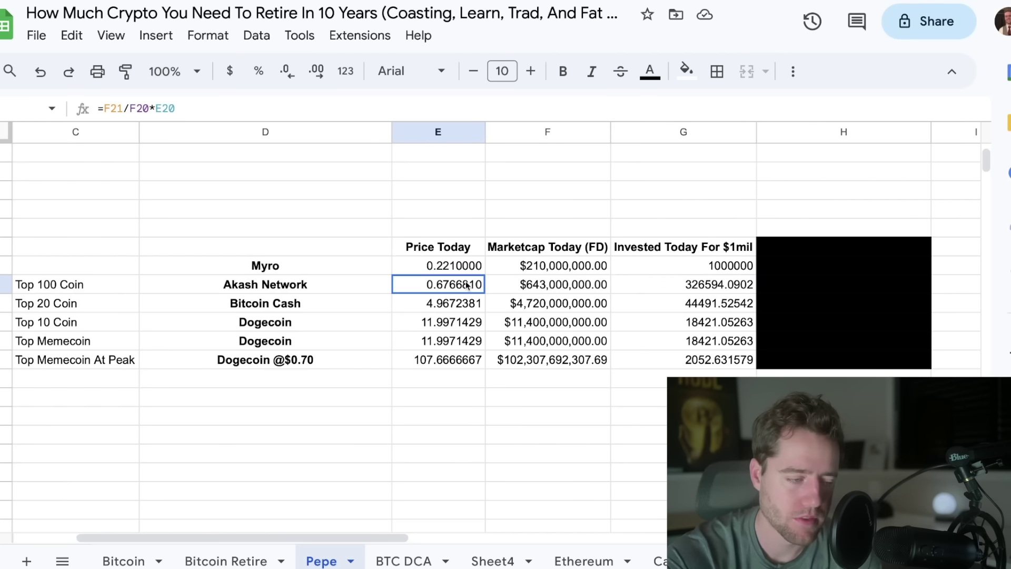
drag(467, 285, 701, 285)
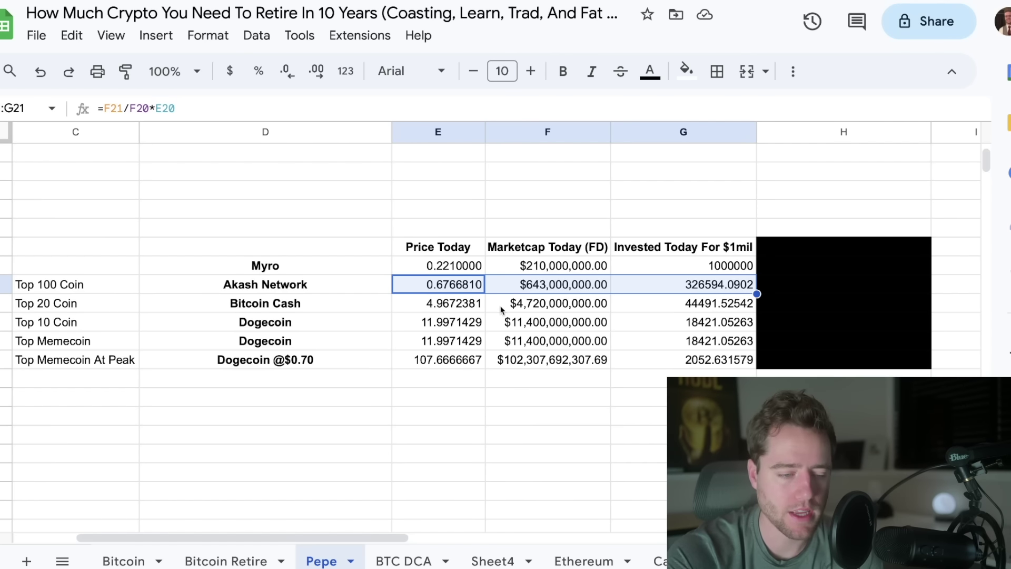
drag(502, 310, 660, 308)
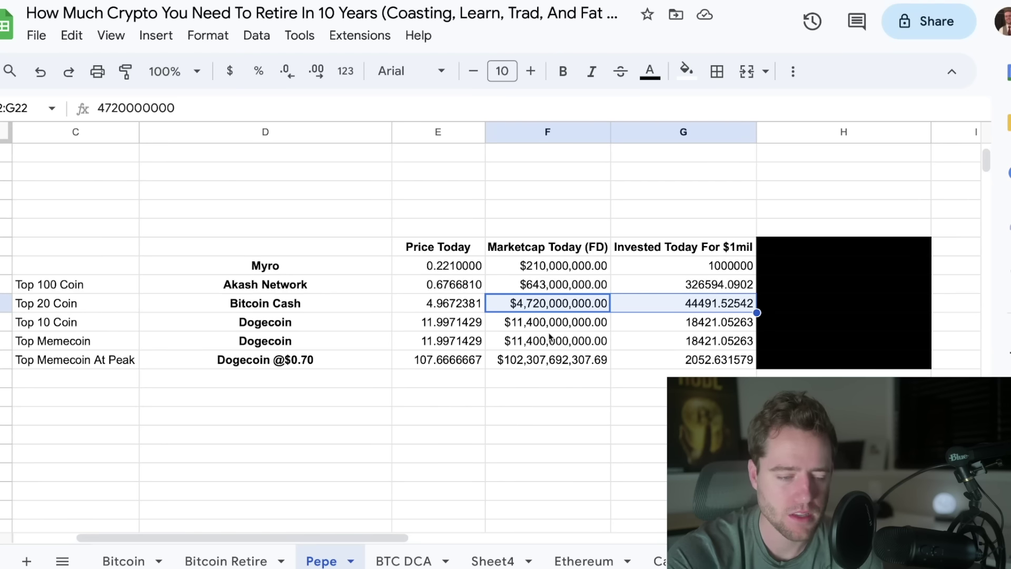
drag(442, 322, 668, 325)
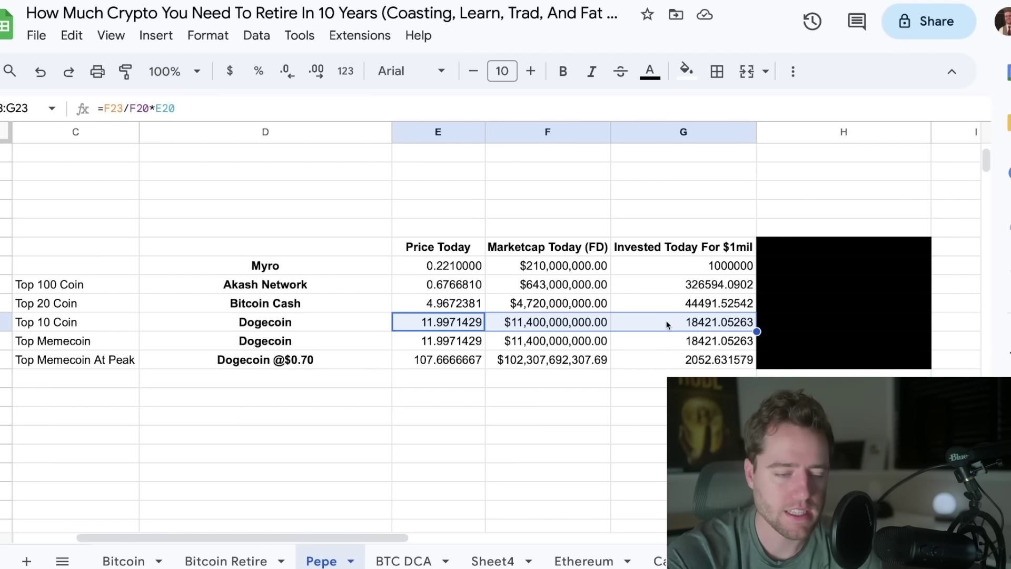
drag(434, 359, 694, 364)
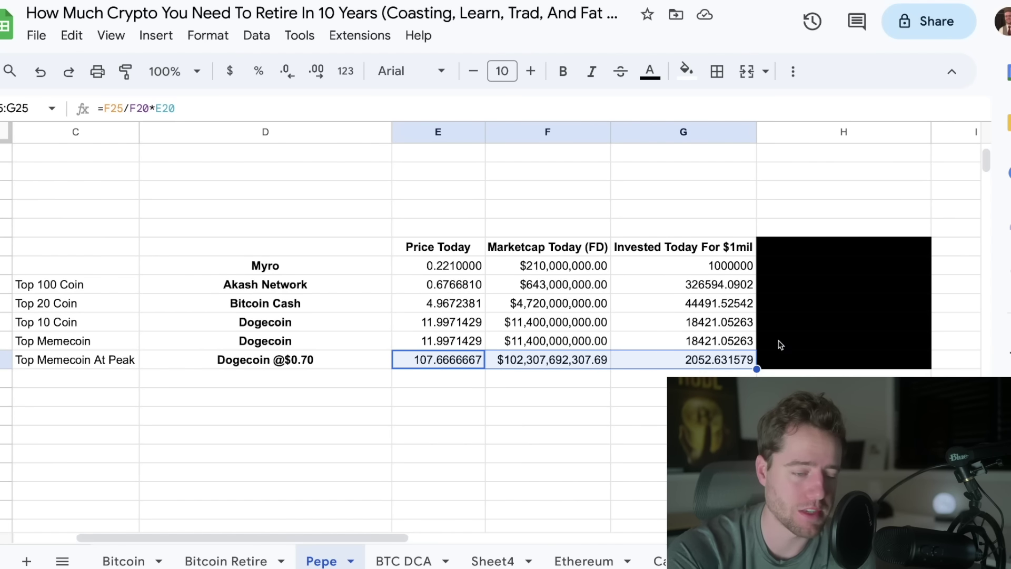
Step: Reveal the "If You Had Bought 7 Days Ago" column in H19:H25 with a white fill and check Myro's formula in it
drag(842, 245, 823, 364)
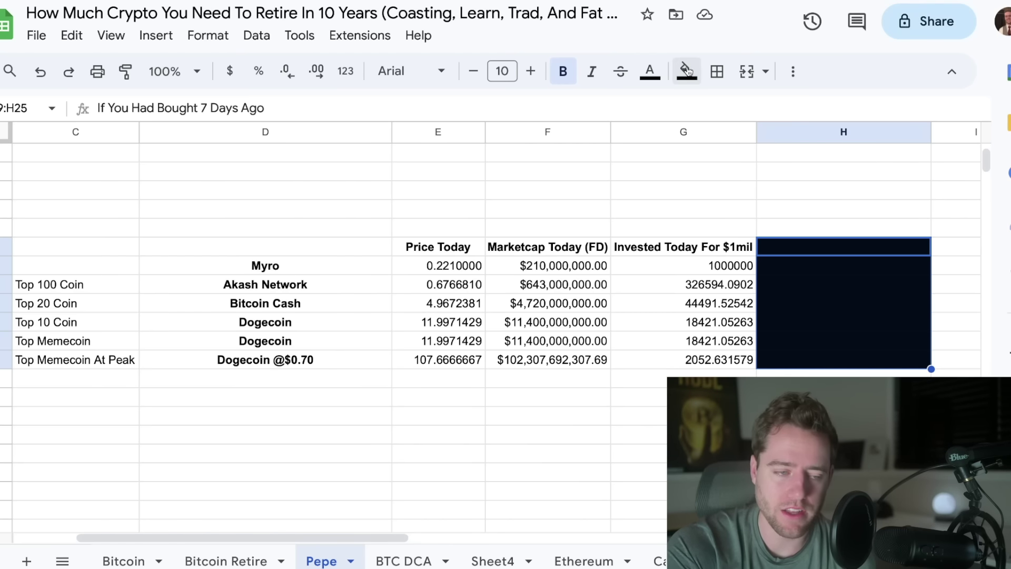
click(688, 71)
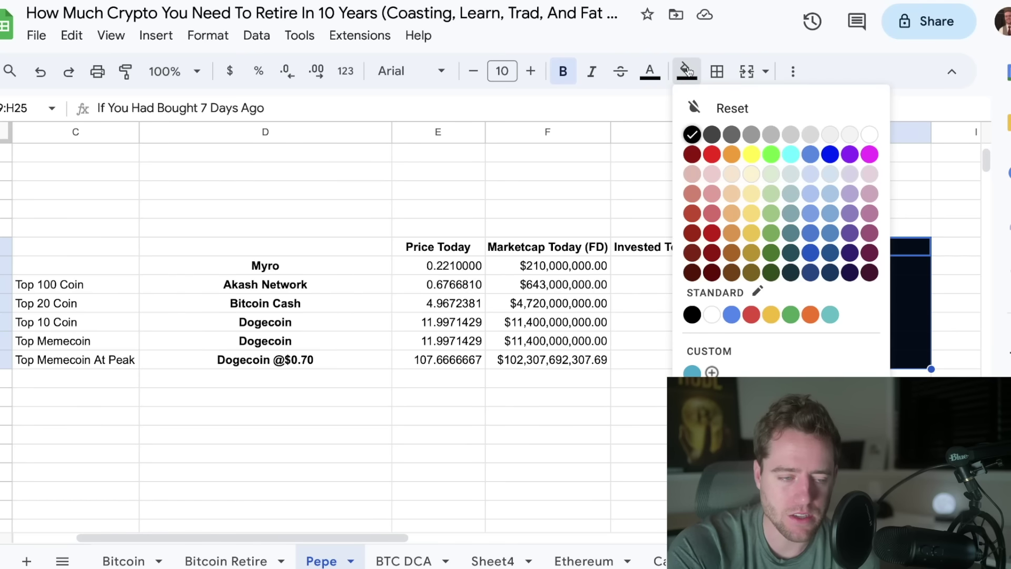
click(866, 134)
click(891, 269)
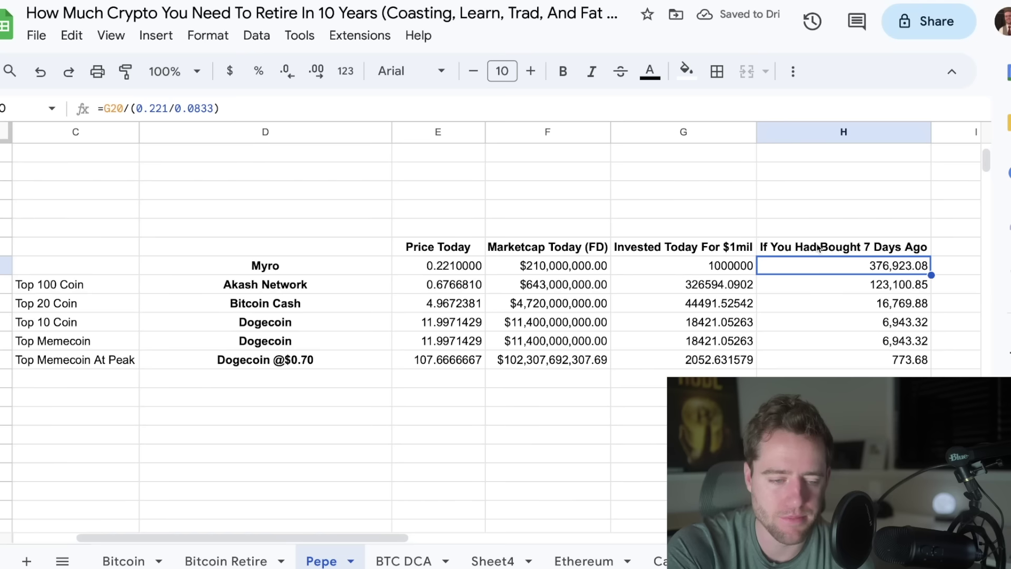
Step: Examine the seven-days-ago investment amounts by coin tier, plus the Top Memecoin At Peak row's market cap and investment needed today
click(821, 289)
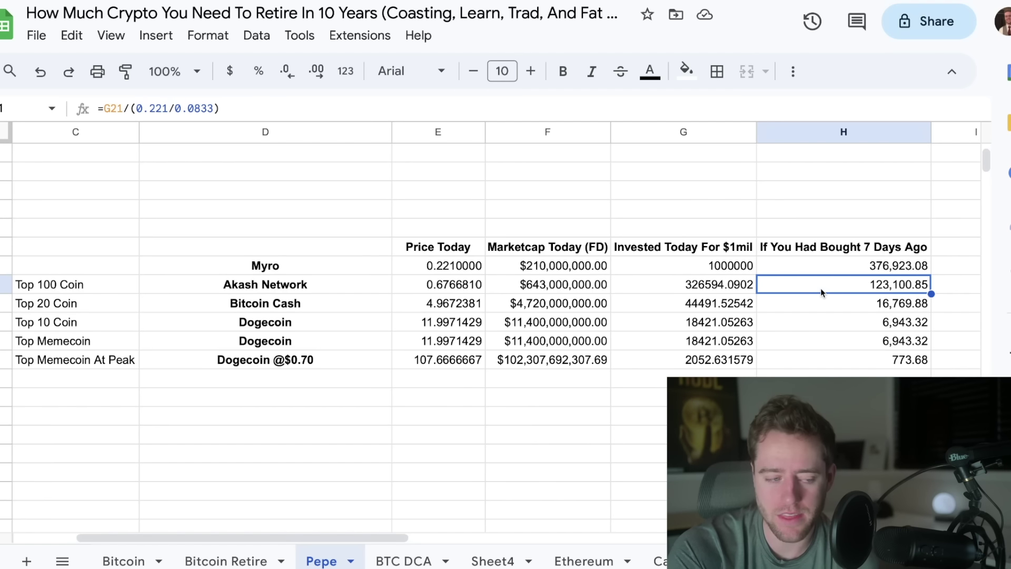
click(374, 281)
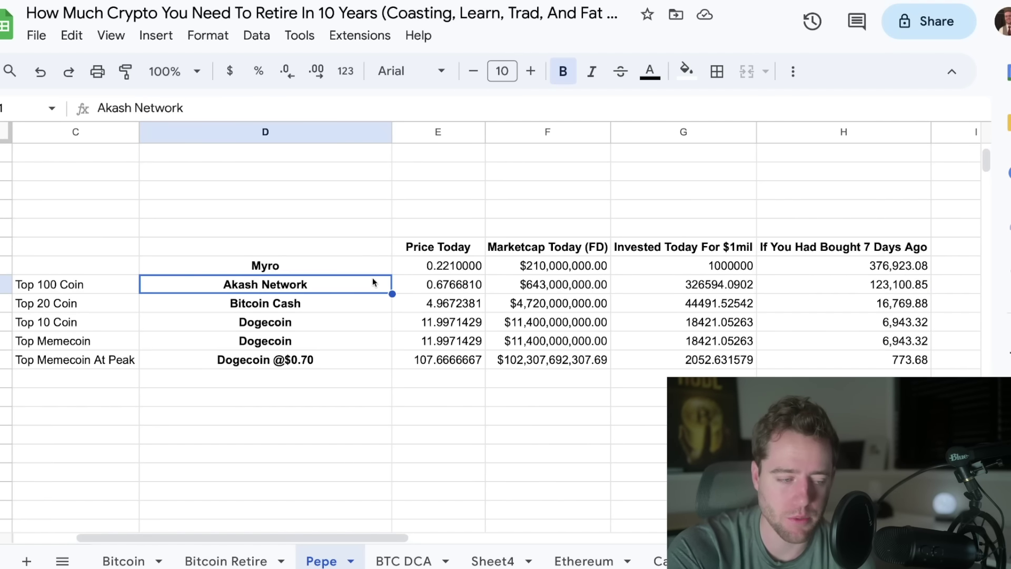
click(878, 288)
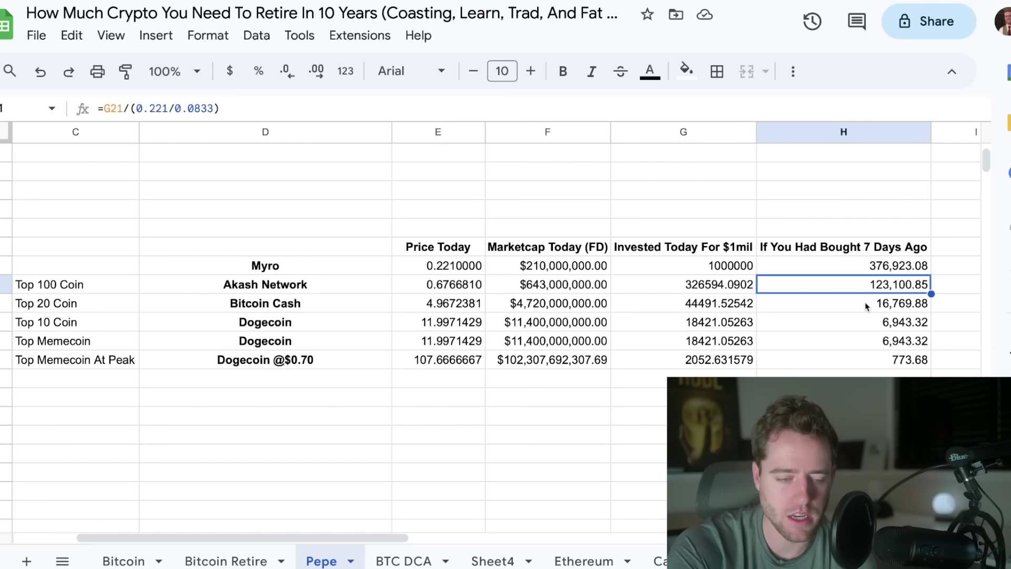
click(832, 307)
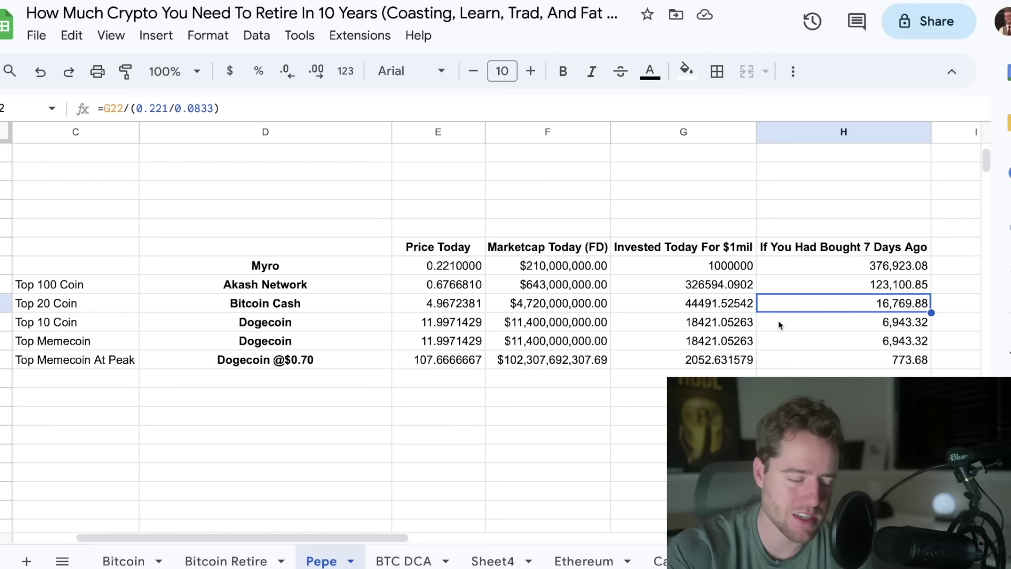
click(837, 330)
click(839, 361)
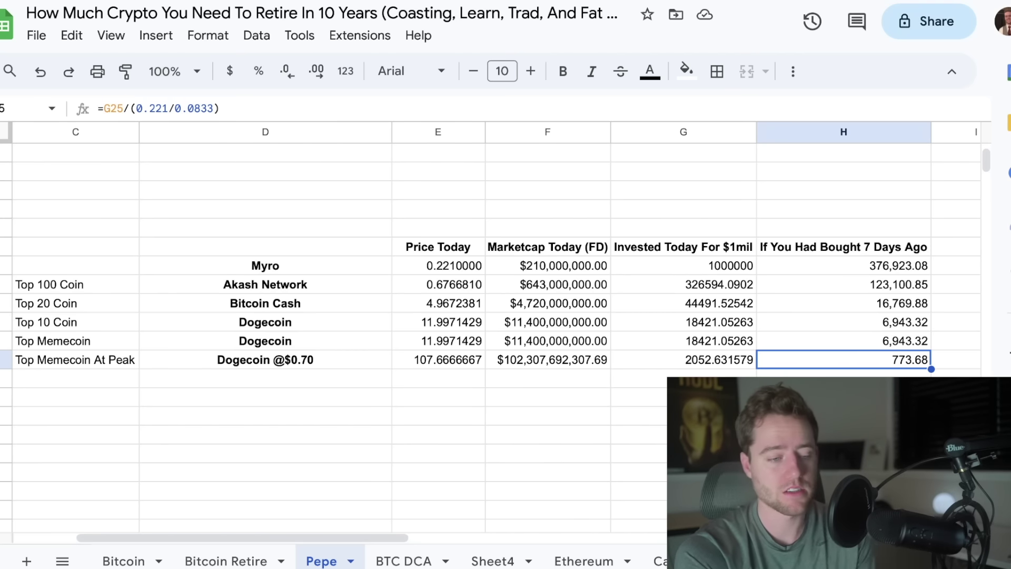
click(531, 358)
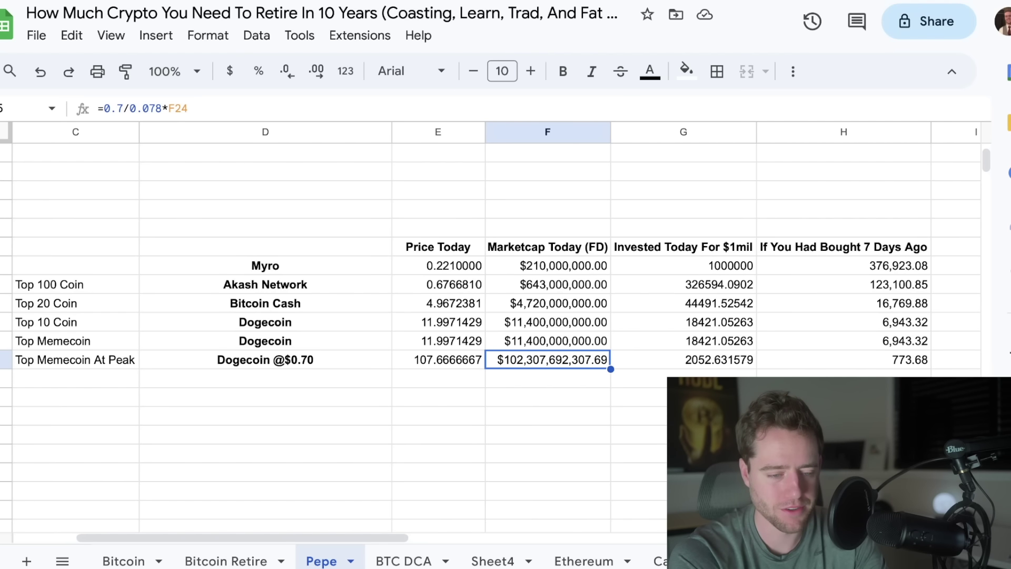
click(685, 362)
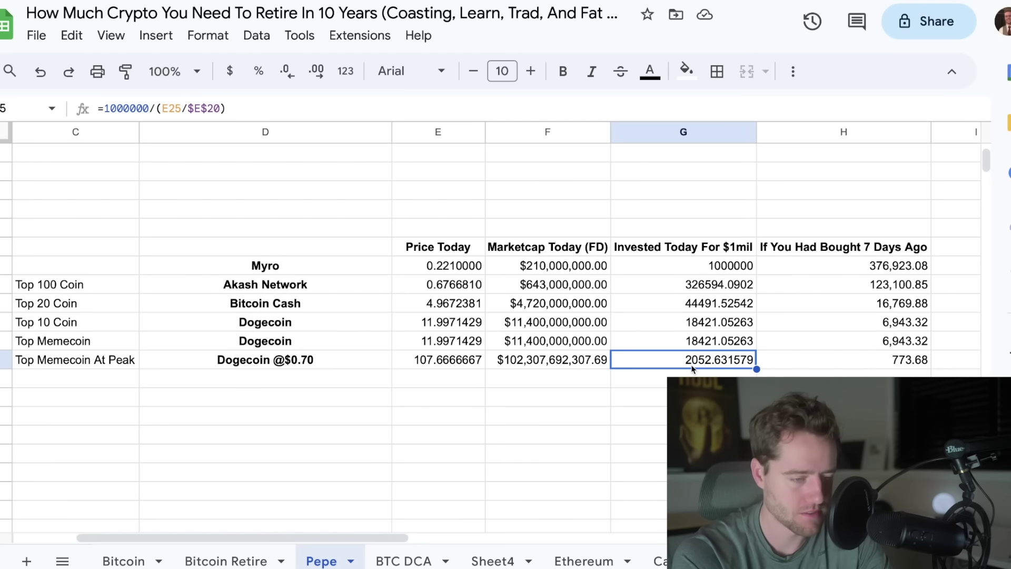